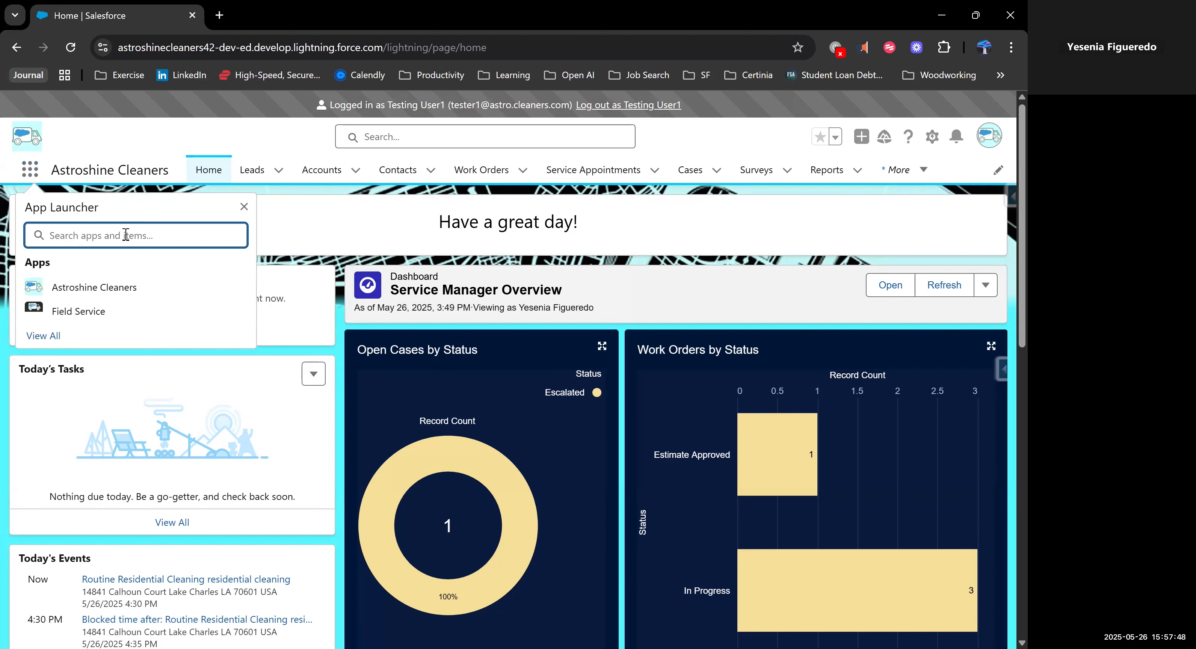
Open the Products object and display the Internal Products list view
{"action": "type", "text": "prod"}
{"action": "key", "text": "Up"}
{"action": "key", "text": "Up"}
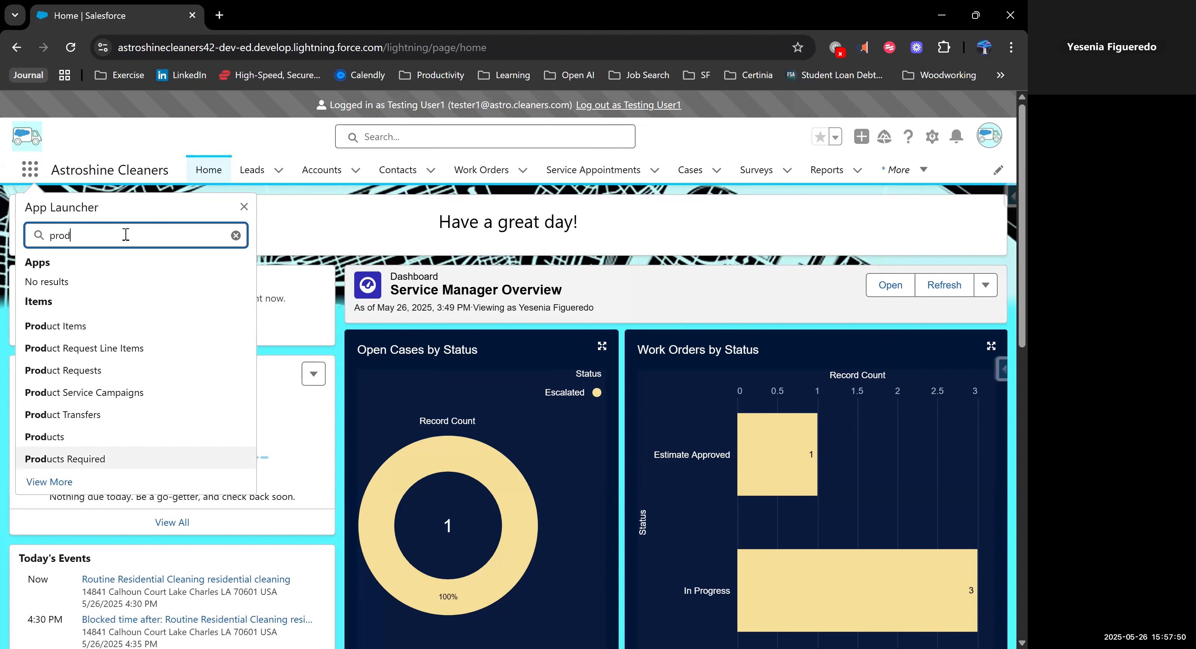
{"action": "key", "text": "Return"}
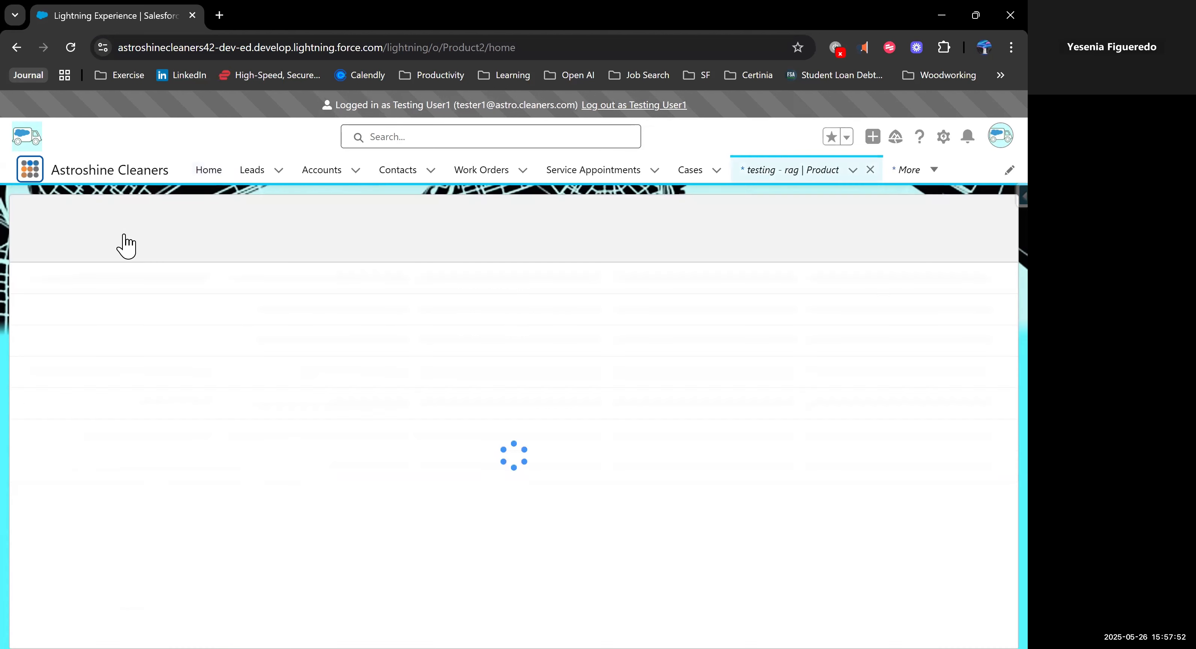
{"action": "left_click", "coordinate": [131, 234]}
{"action": "left_click", "coordinate": [131, 234]}
{"action": "left_click", "coordinate": [132, 235]}
{"action": "left_click", "coordinate": [108, 334]}
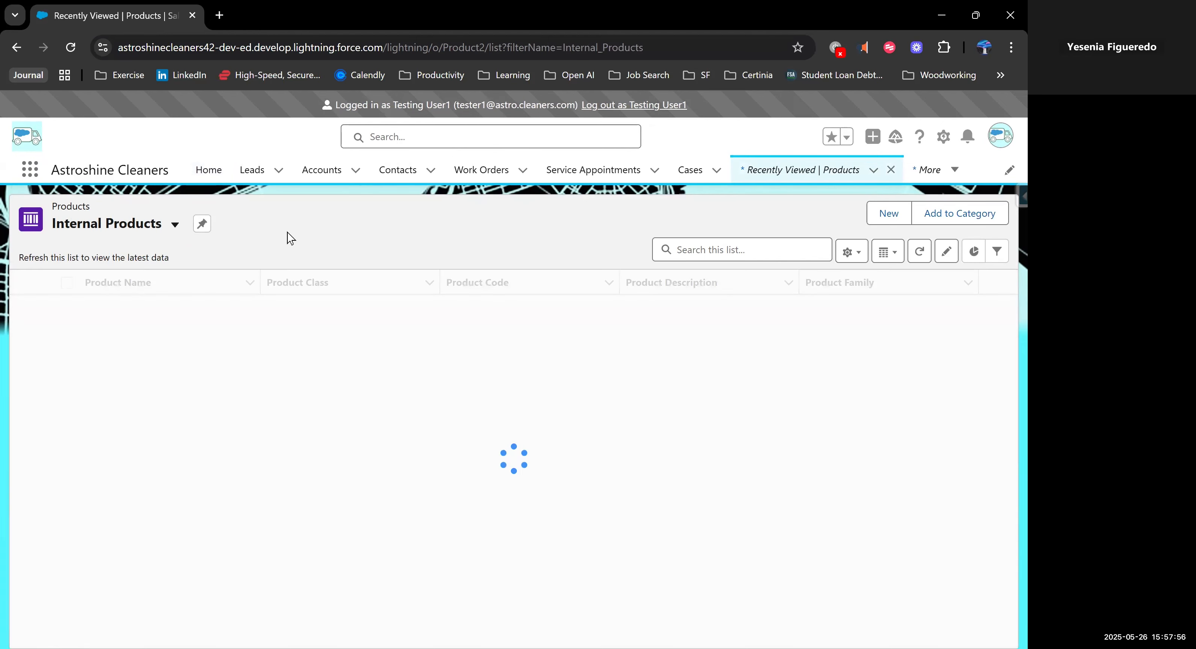
{"action": "scroll", "coordinate": [297, 409], "scroll_direction": "down", "scroll_amount": 3}
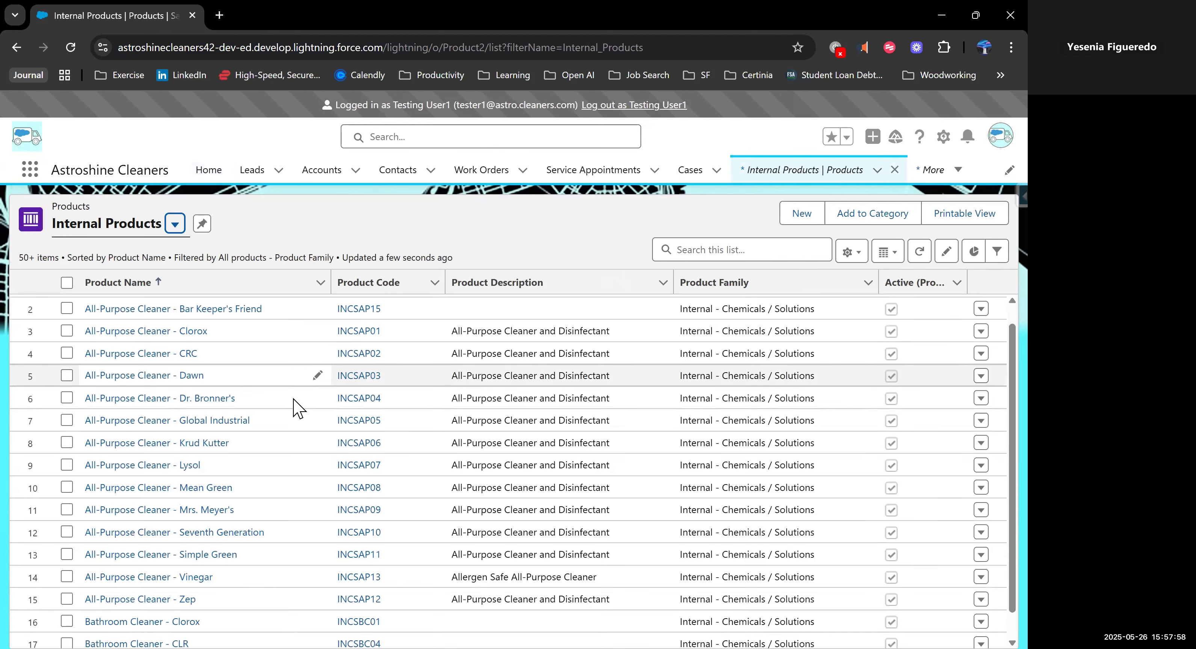
{"action": "scroll", "coordinate": [295, 408], "scroll_direction": "up", "scroll_amount": 3}
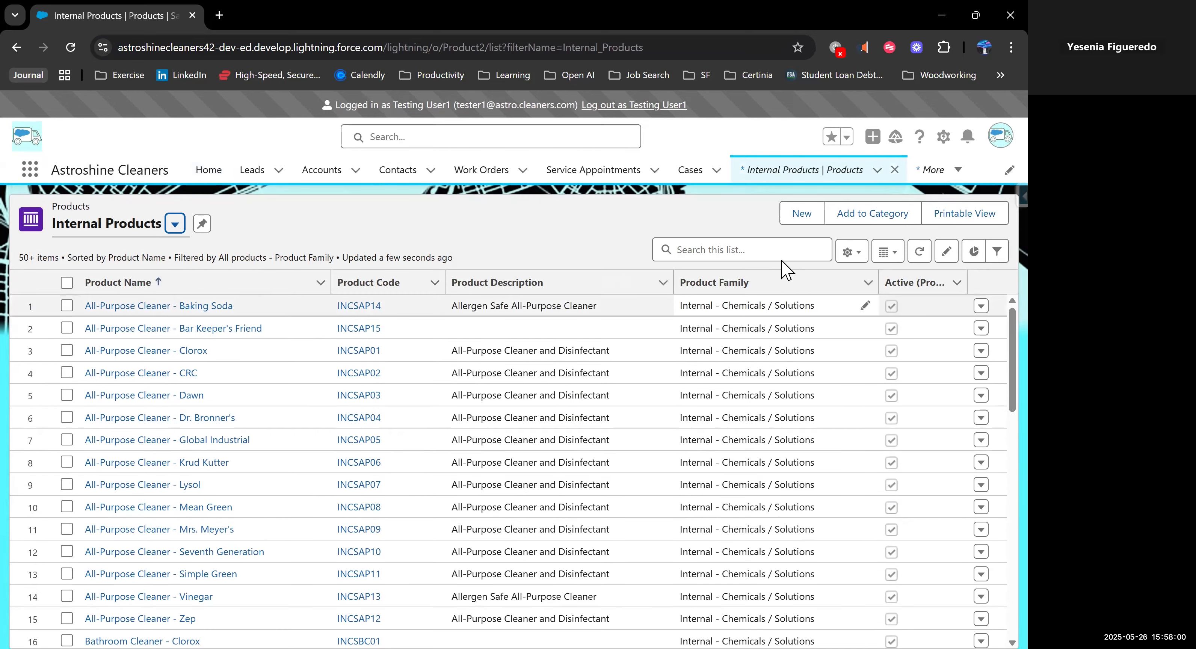
Create an active product named "testing - rag" in the Internal - Cleaning Tools product family and save it
{"action": "left_click", "coordinate": [806, 214]}
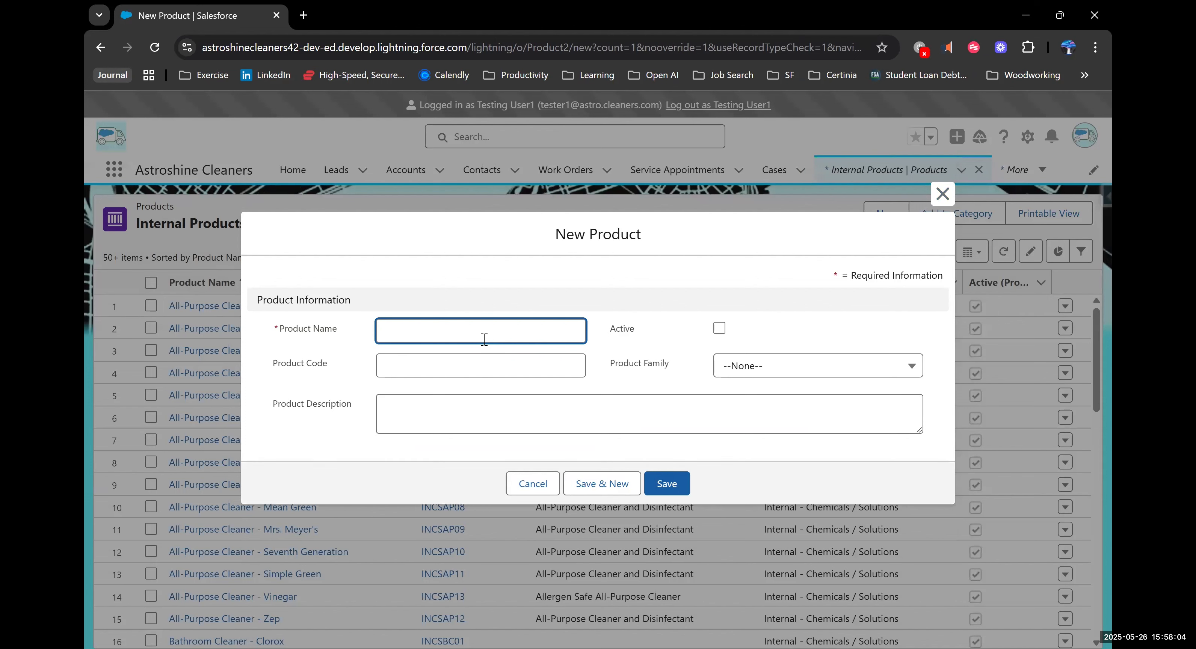
{"action": "type", "text": "testing"}
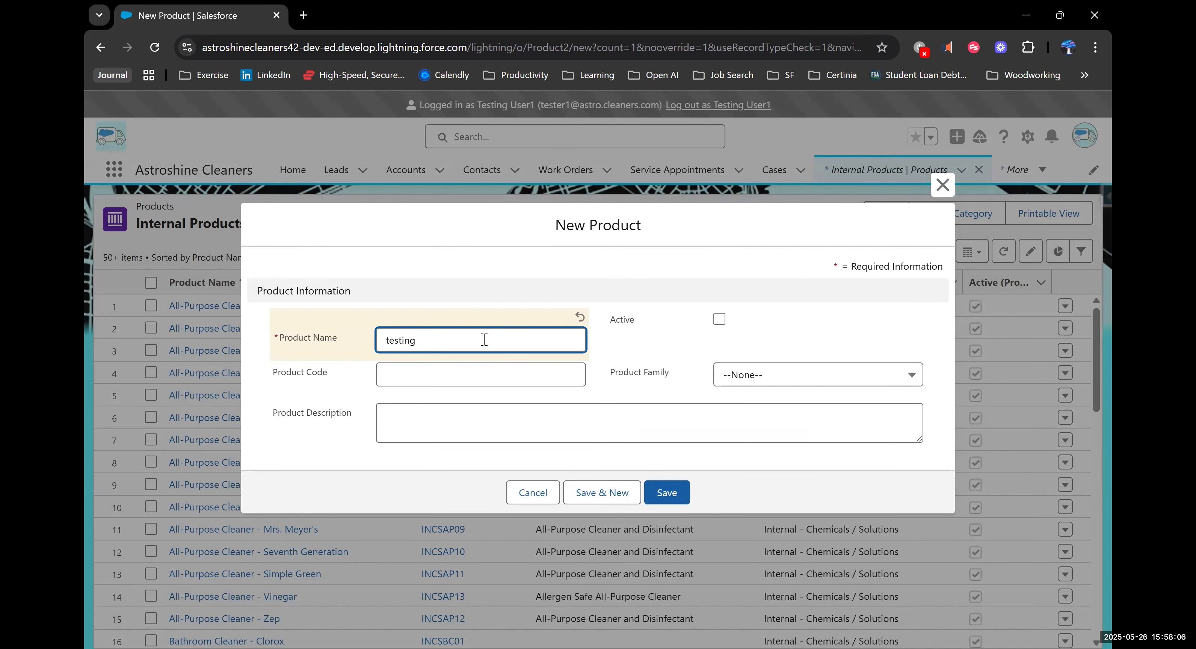
{"action": "type", "text": " - rag"}
{"action": "left_click", "coordinate": [722, 318]}
{"action": "left_click", "coordinate": [722, 319]}
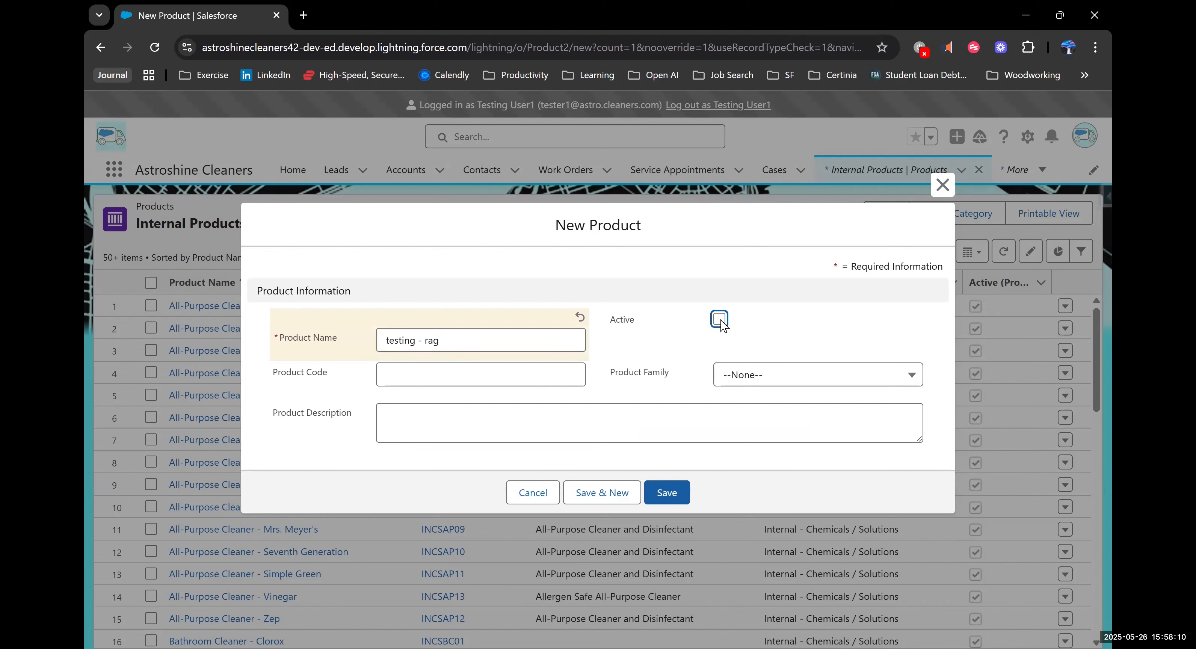
{"action": "left_click", "coordinate": [740, 375]}
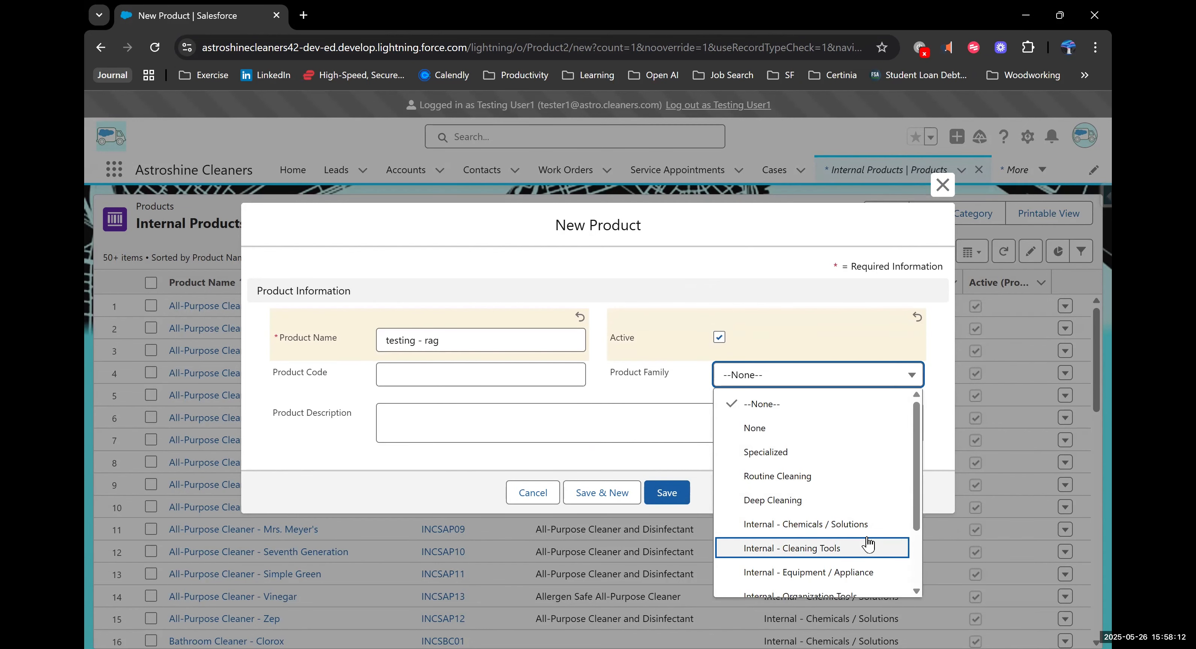
{"action": "scroll", "coordinate": [854, 499], "scroll_direction": "down", "scroll_amount": 3}
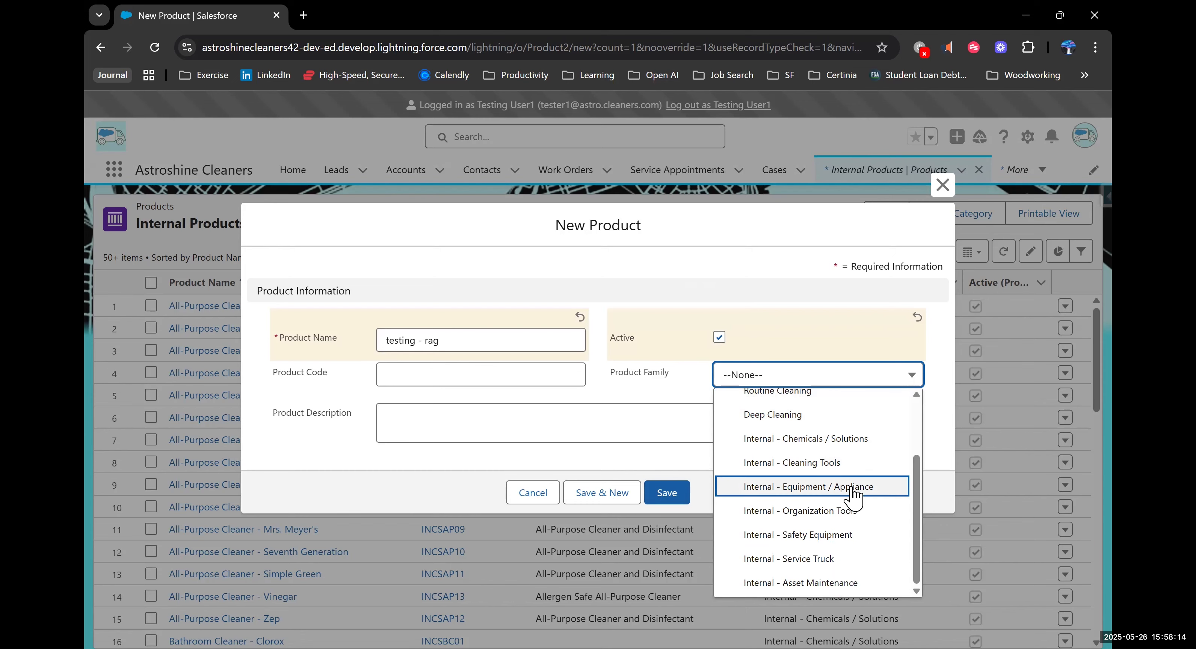
{"action": "left_click", "coordinate": [828, 464]}
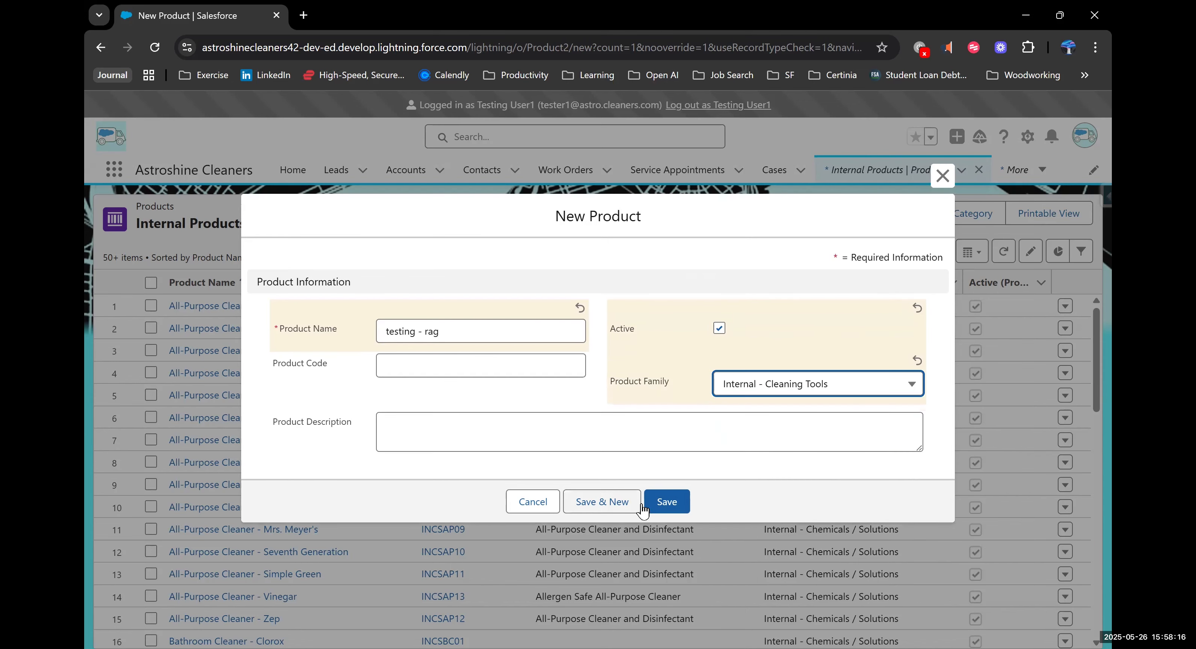
{"action": "left_click", "coordinate": [672, 502]}
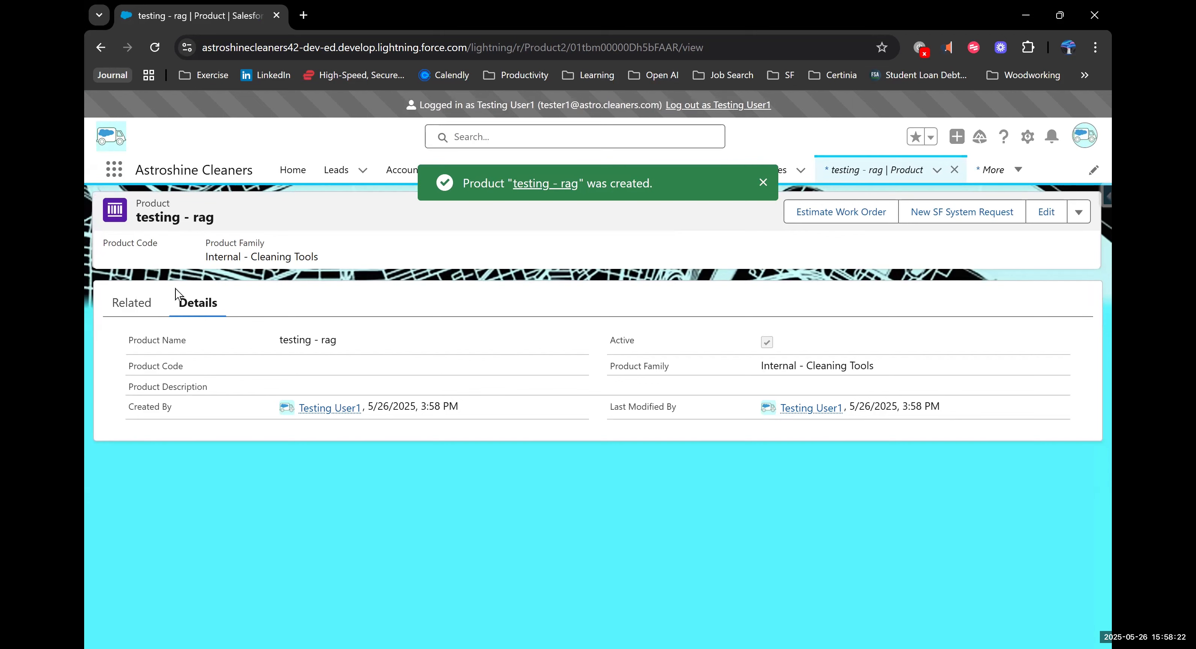
Add a product item for testing - rag at the Main Office location with 10 on hand and save it
{"action": "left_click", "coordinate": [121, 312]}
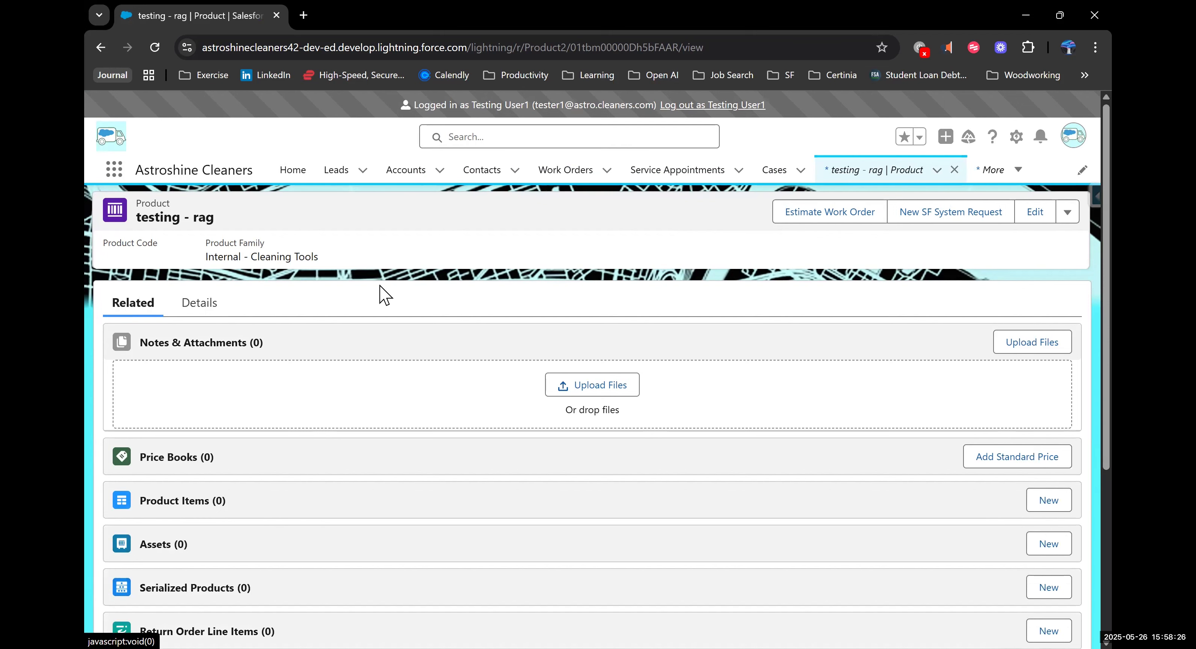
{"action": "scroll", "coordinate": [385, 296], "scroll_direction": "down", "scroll_amount": 2}
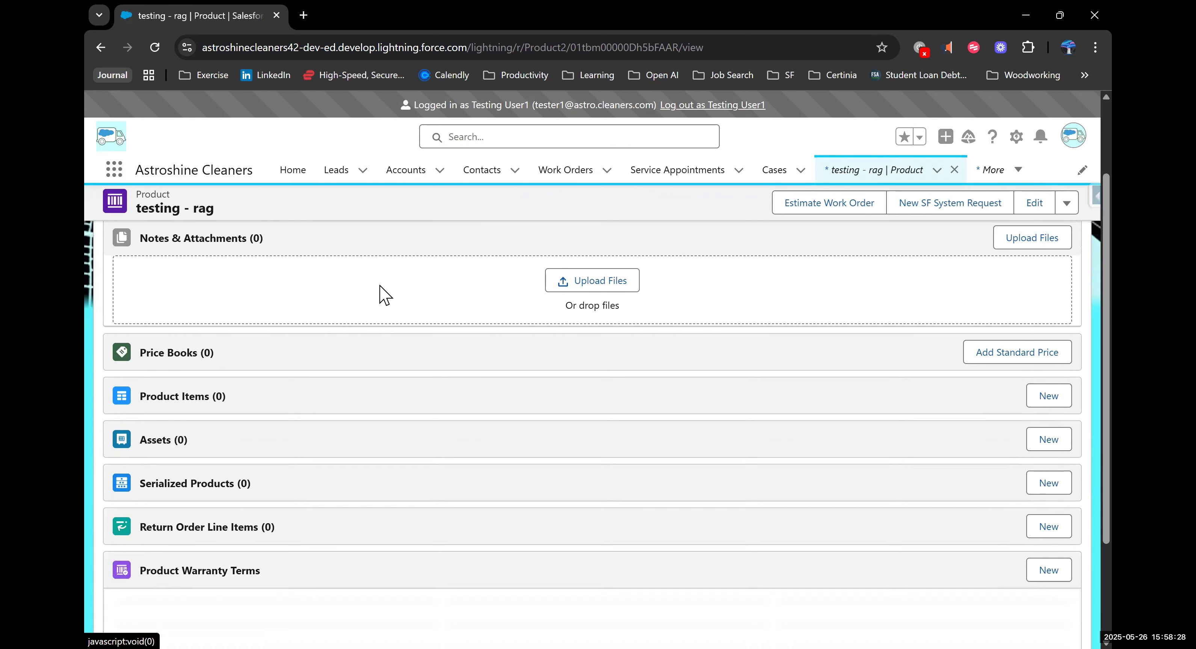
{"action": "left_click", "coordinate": [1049, 444]}
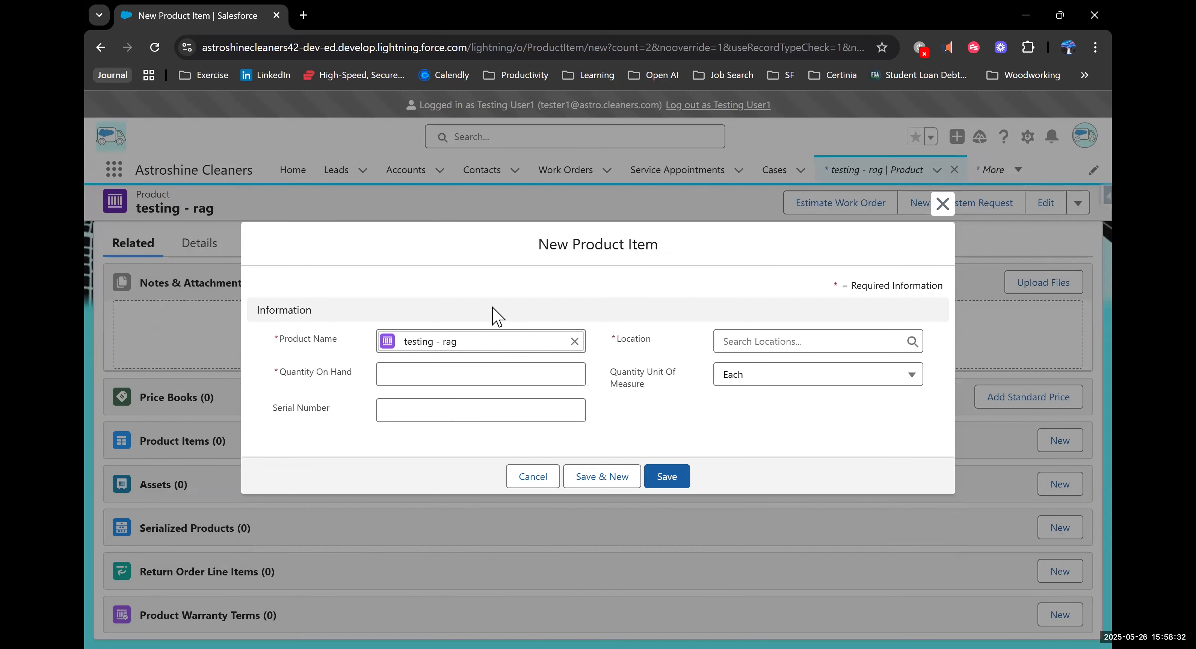
{"action": "left_click", "coordinate": [740, 331]}
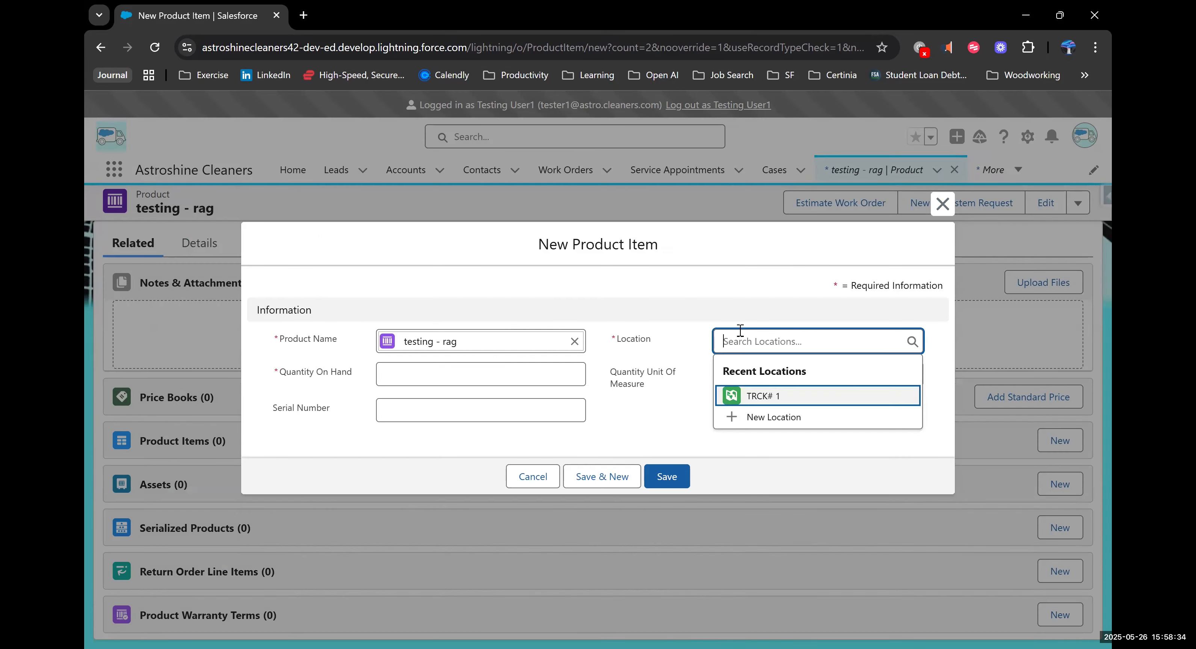
{"action": "type", "text": "main"}
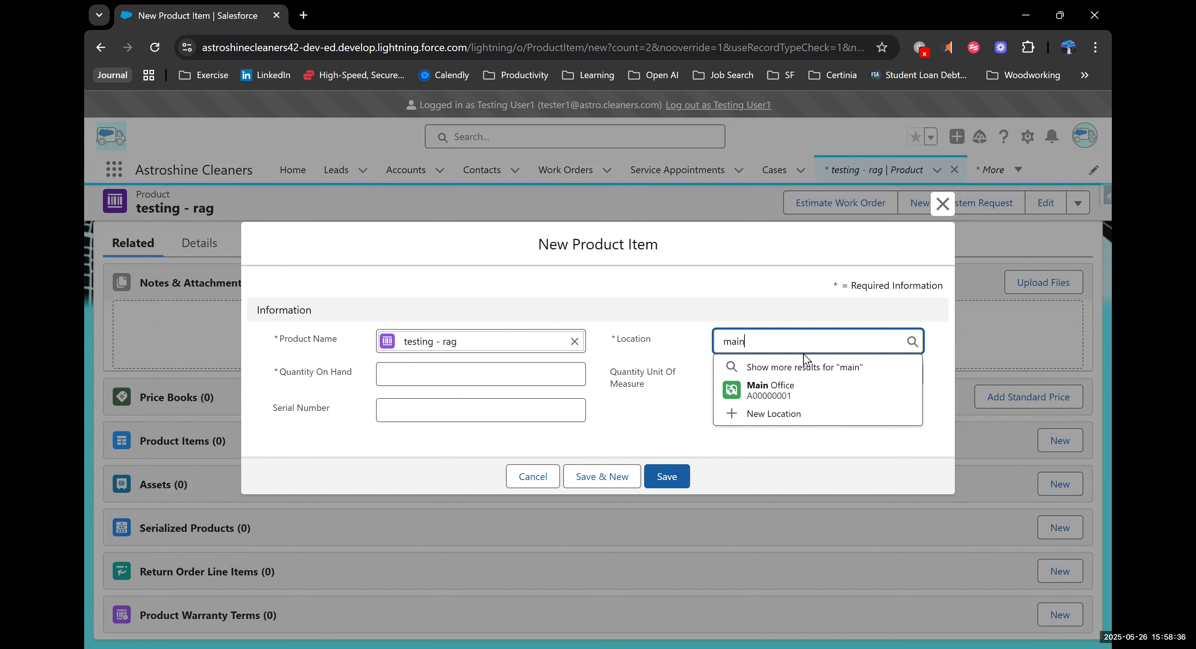
{"action": "left_click", "coordinate": [795, 389]}
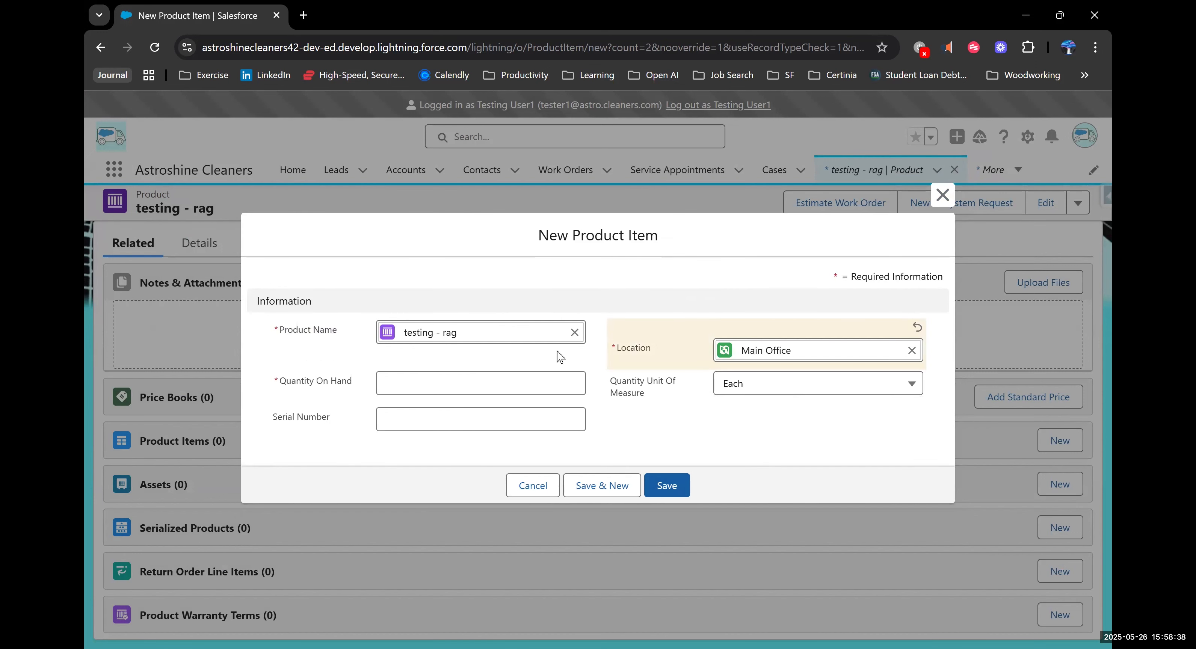
{"action": "left_click", "coordinate": [449, 381]}
{"action": "type", "text": "10"}
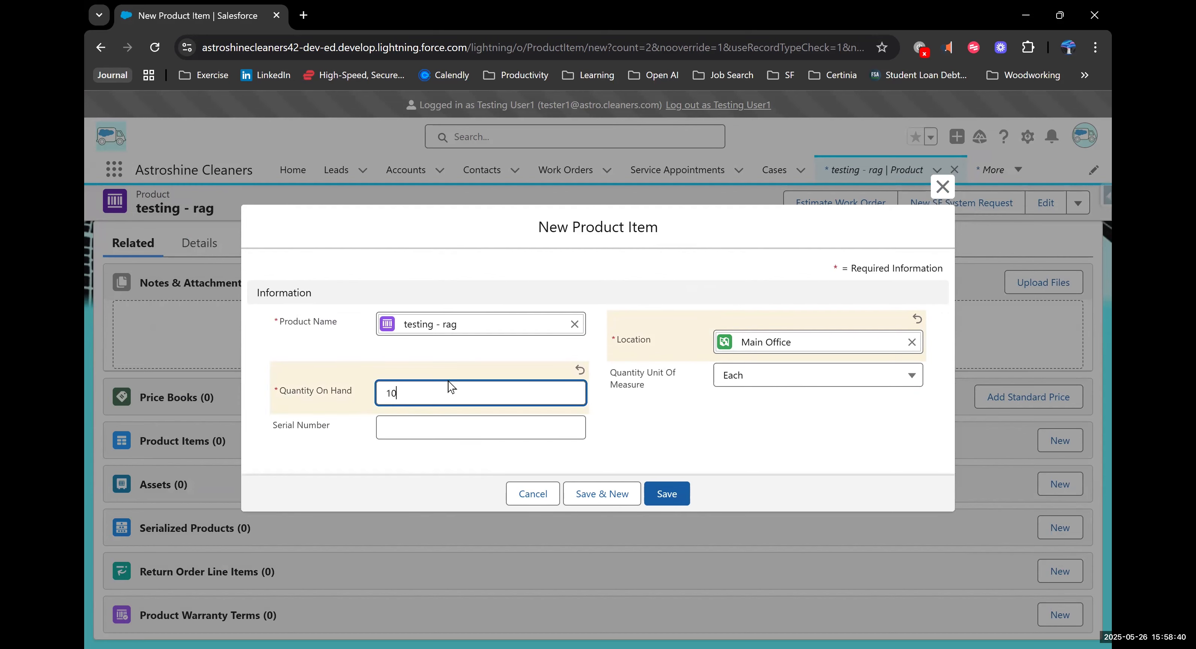
{"action": "left_click", "coordinate": [665, 401]}
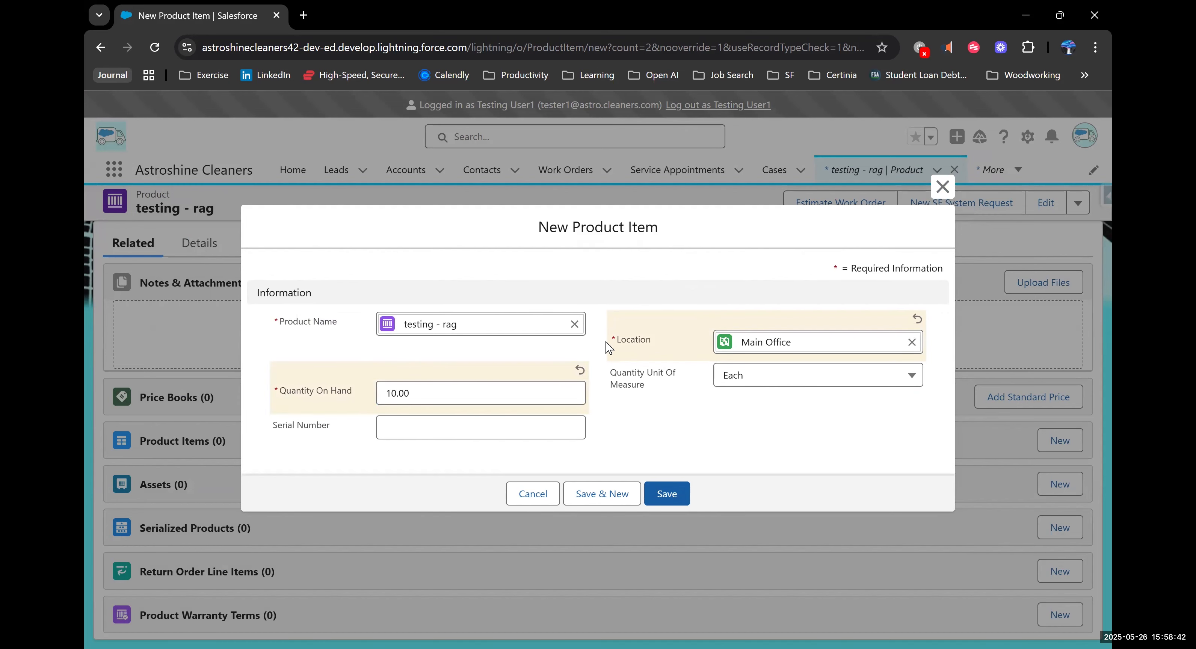
{"action": "left_click", "coordinate": [666, 496]}
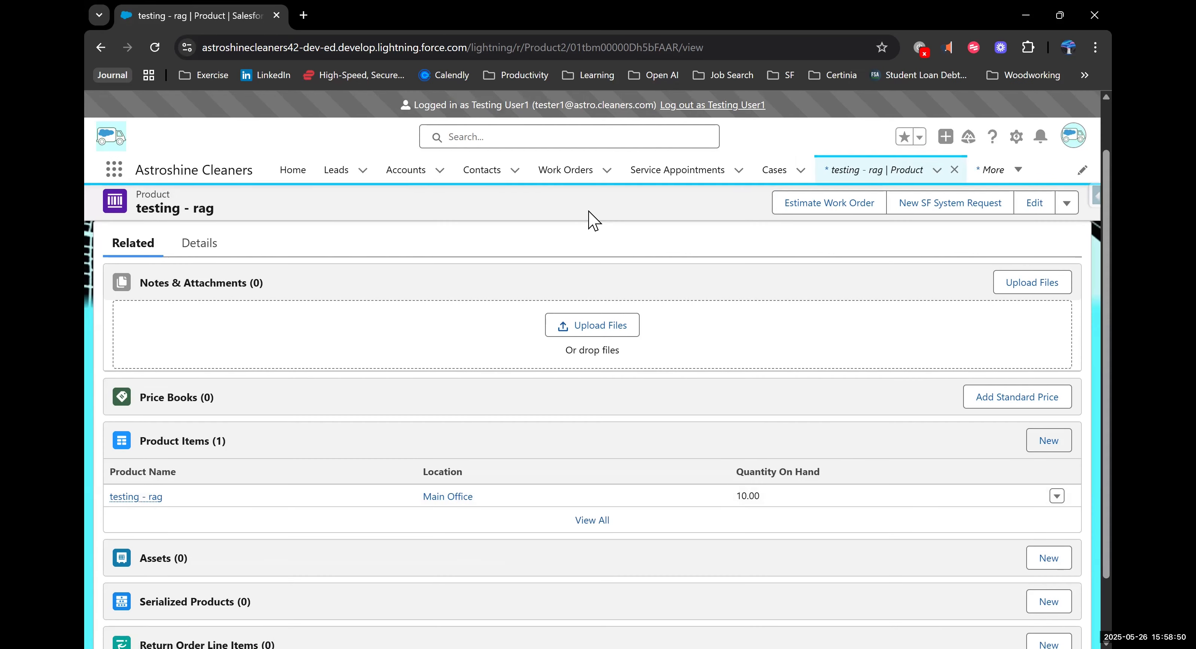
Open the Routine Residential Cleaning work type and show the Products Required among its related records
{"action": "left_click", "coordinate": [118, 174]}
{"action": "type", "text": "work typ"}
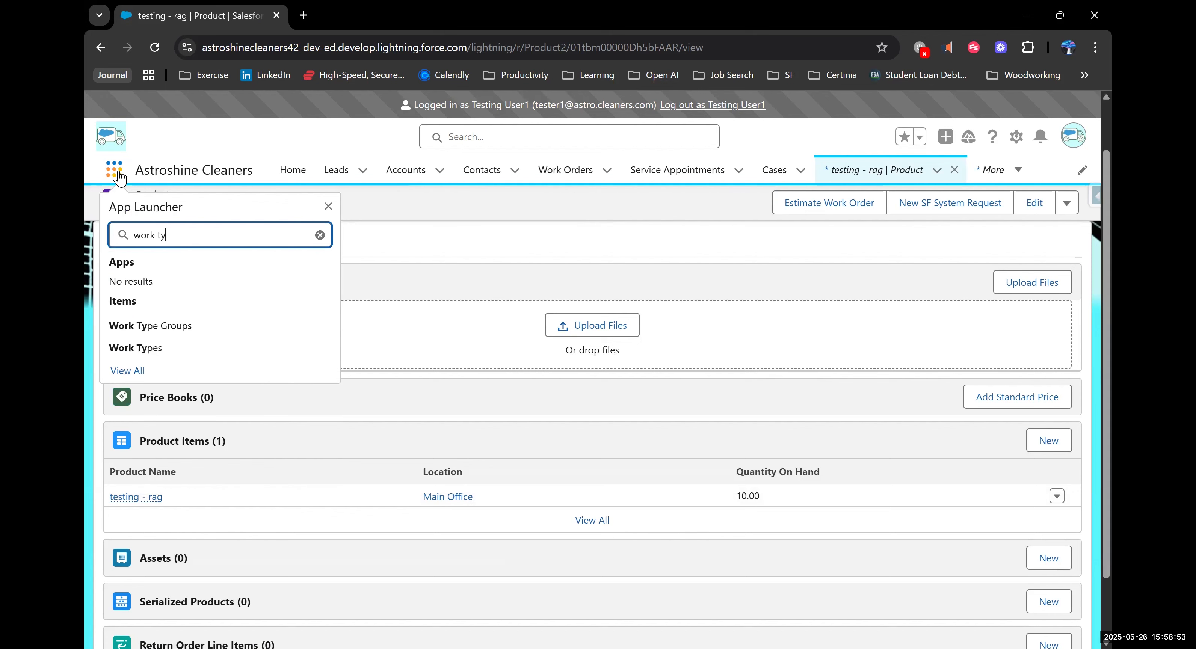
{"action": "left_click", "coordinate": [149, 347]}
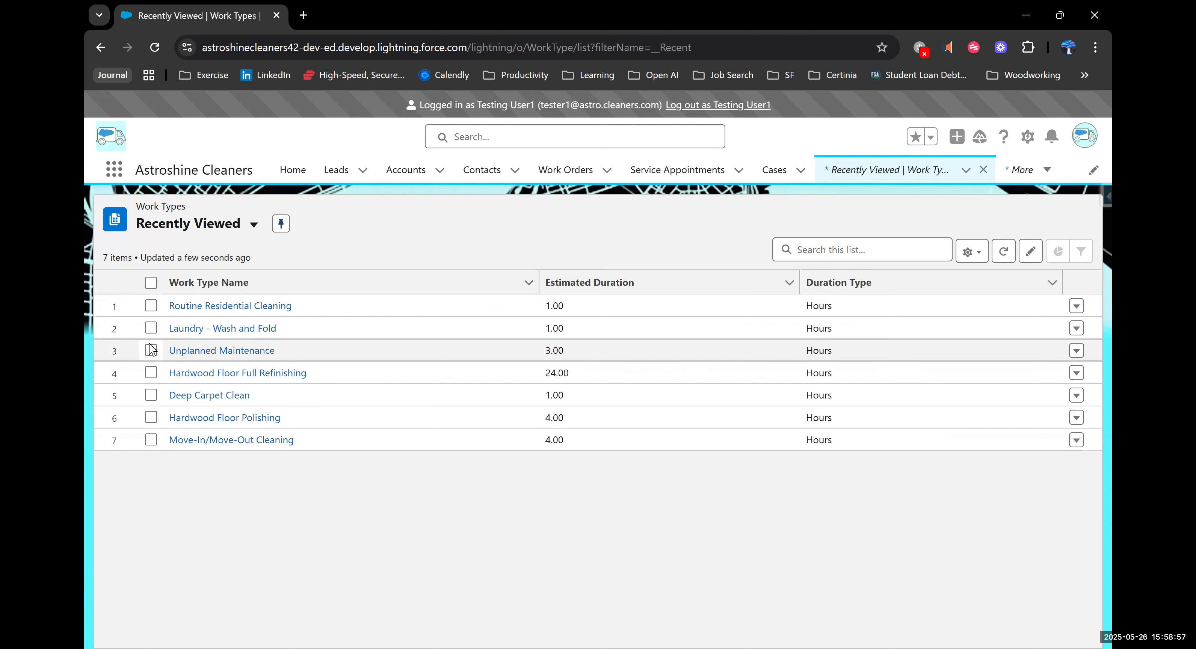
{"action": "left_click", "coordinate": [276, 307]}
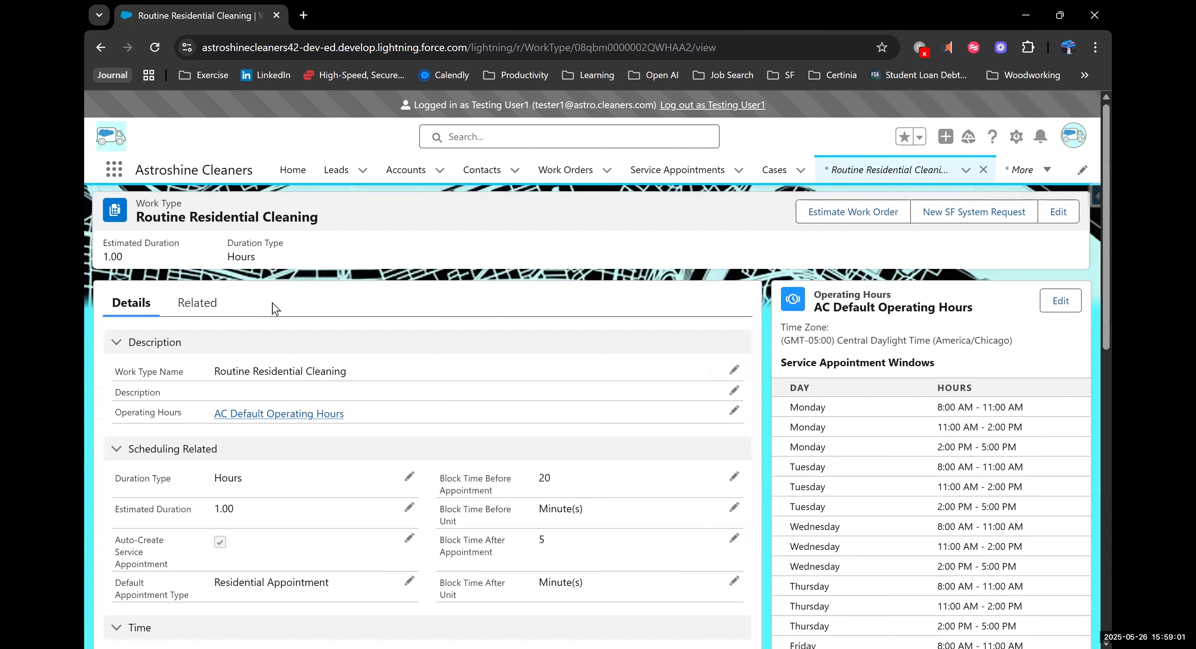
{"action": "scroll", "coordinate": [462, 304], "scroll_direction": "down", "scroll_amount": 1}
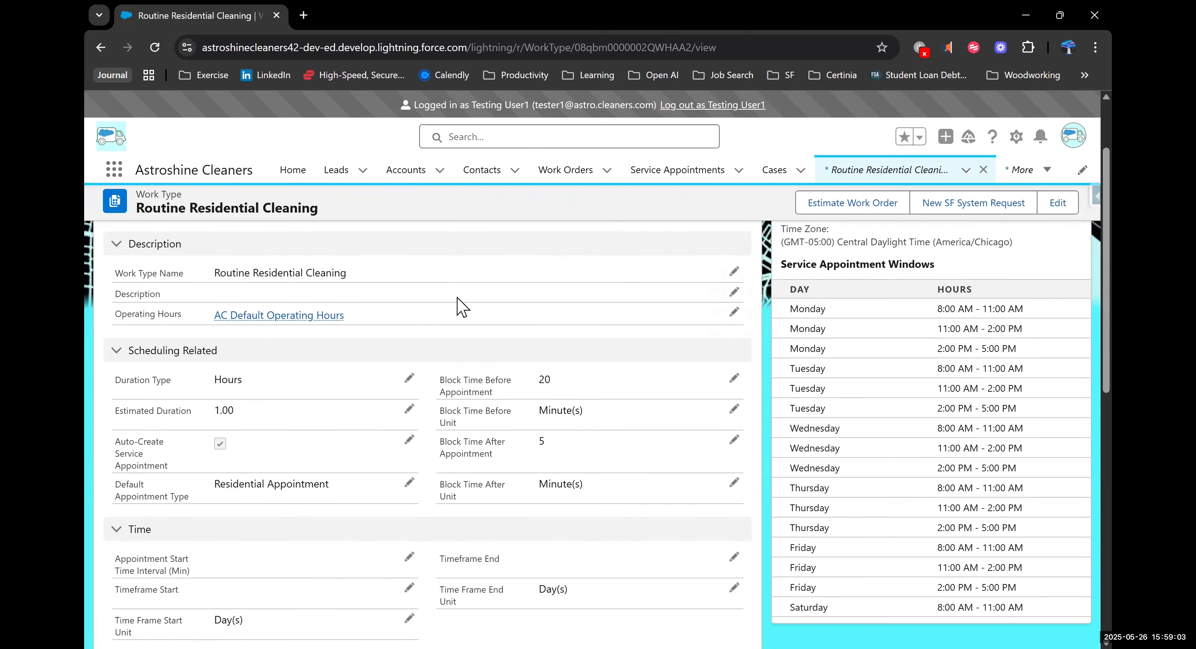
{"action": "left_click", "coordinate": [196, 261]}
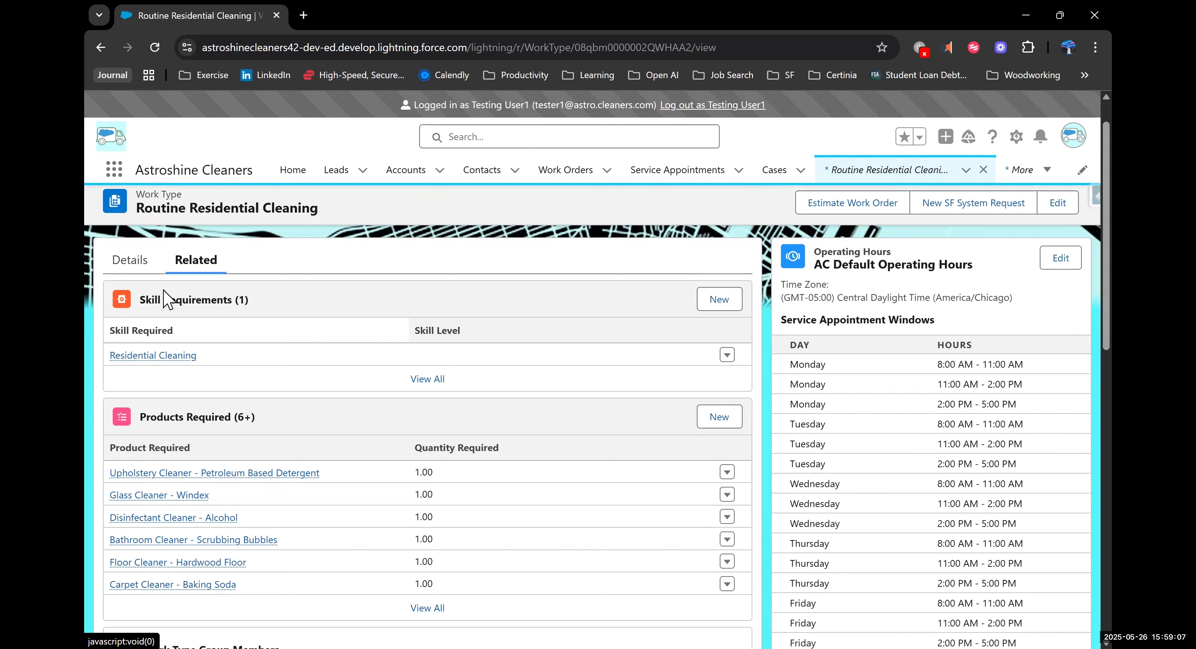
{"action": "scroll", "coordinate": [717, 297], "scroll_direction": "down", "scroll_amount": 3}
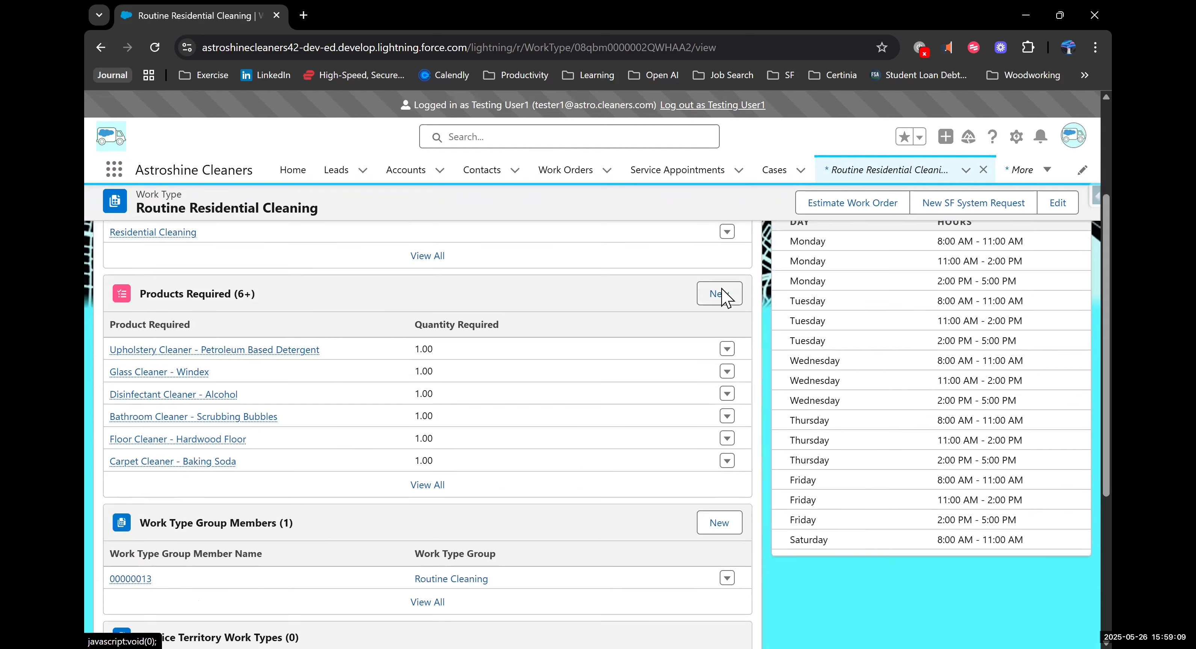
Add testing - rag as a required product of the work type with quantity 2, and view the full list of required products
{"action": "left_click", "coordinate": [720, 295]}
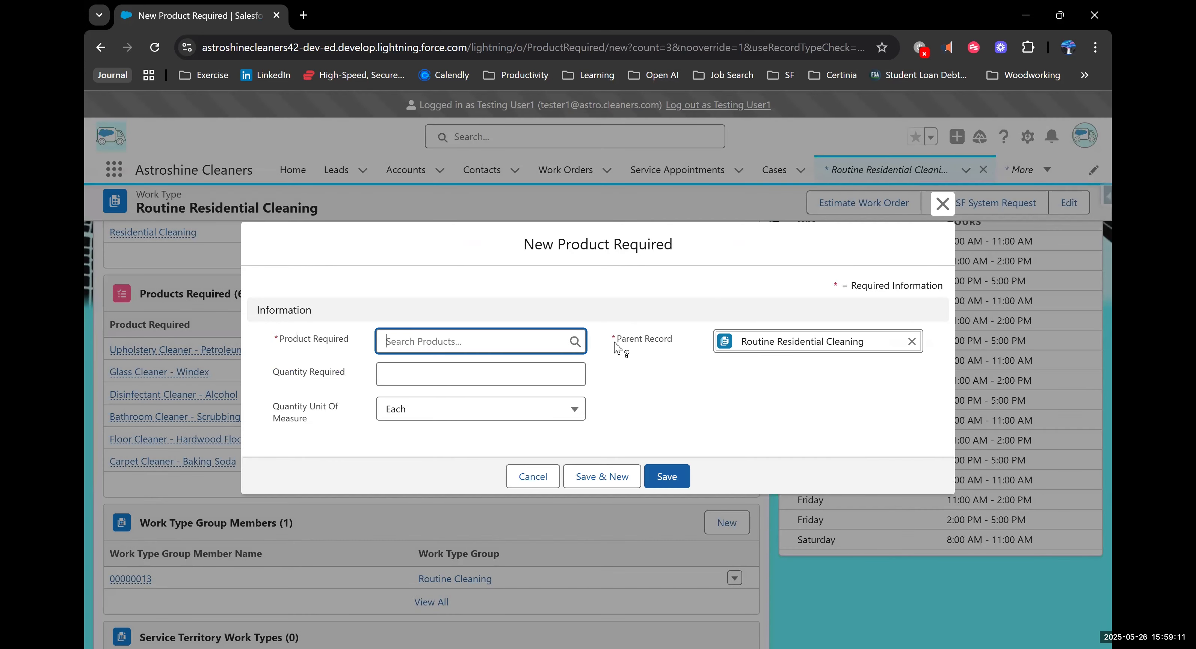
{"action": "type", "text": "testing - rag"}
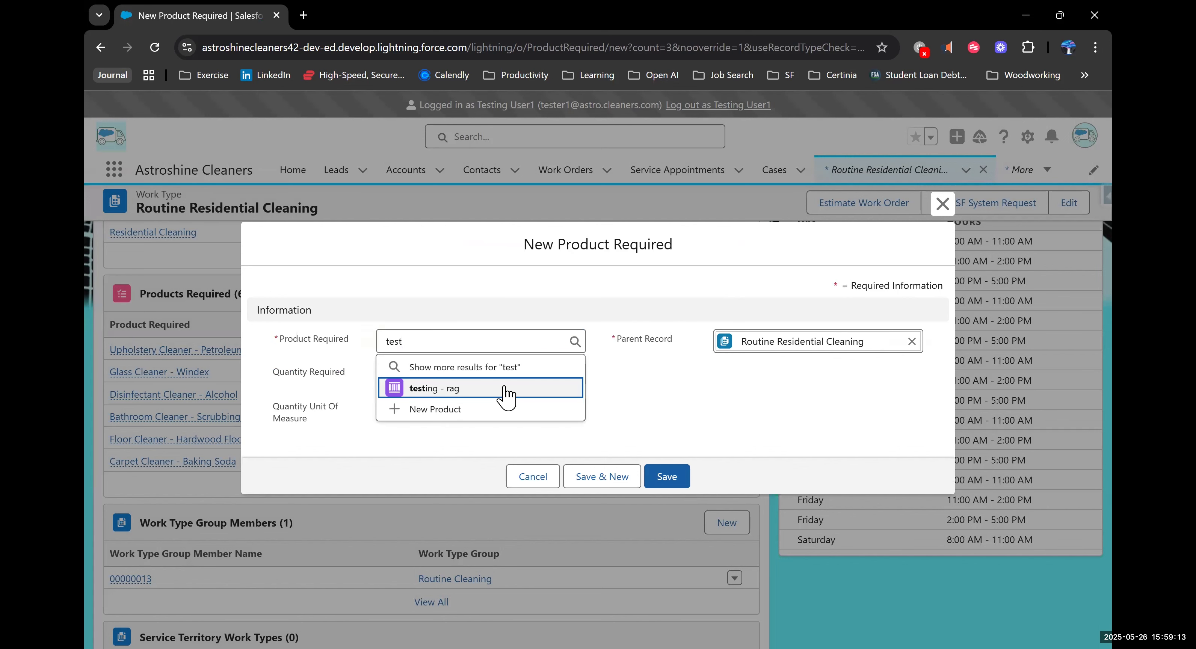
{"action": "left_click", "coordinate": [506, 392]}
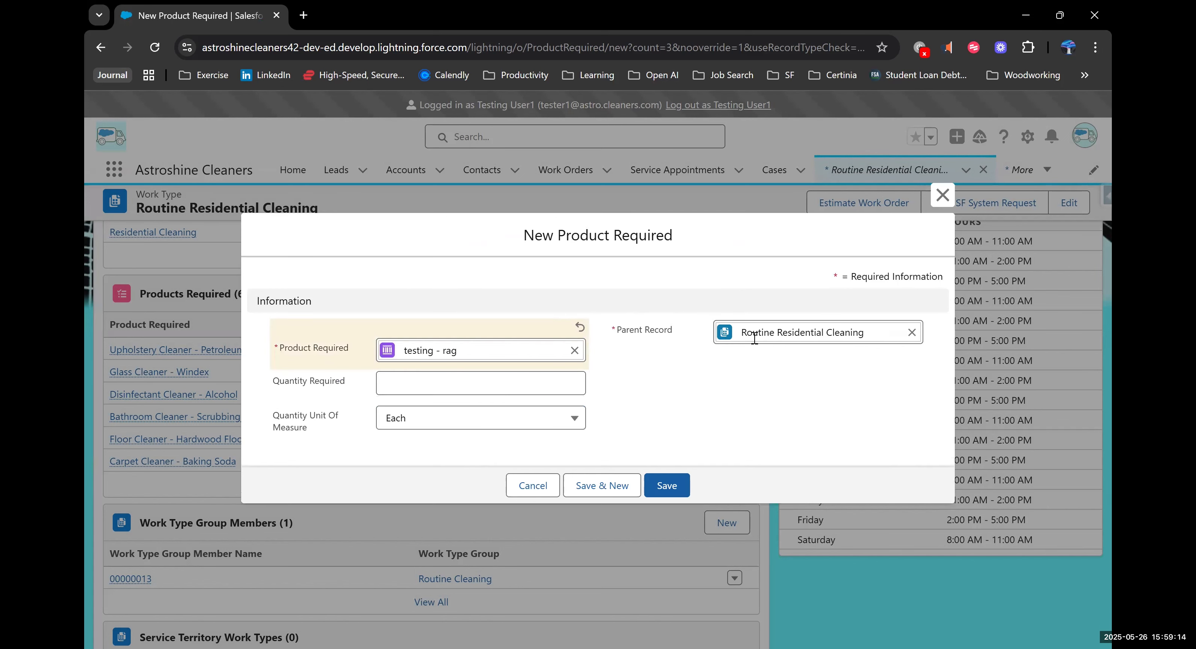
{"action": "left_click", "coordinate": [420, 383]}
{"action": "type", "text": "2"}
{"action": "left_click", "coordinate": [677, 500]}
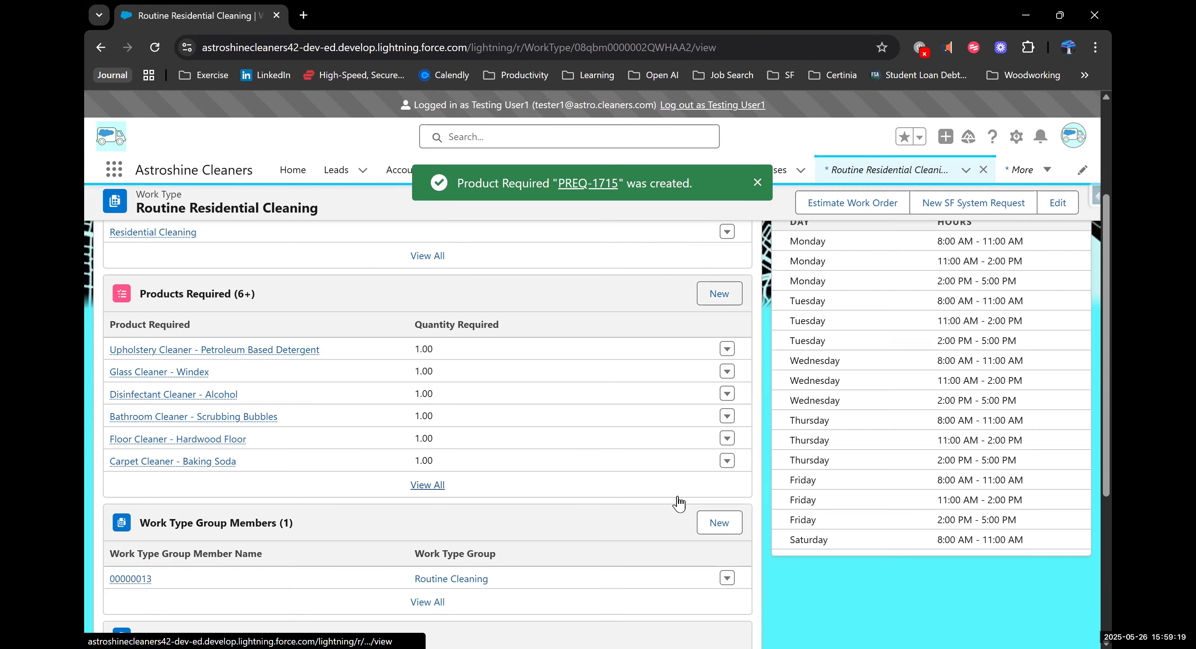
{"action": "left_click", "coordinate": [424, 486]}
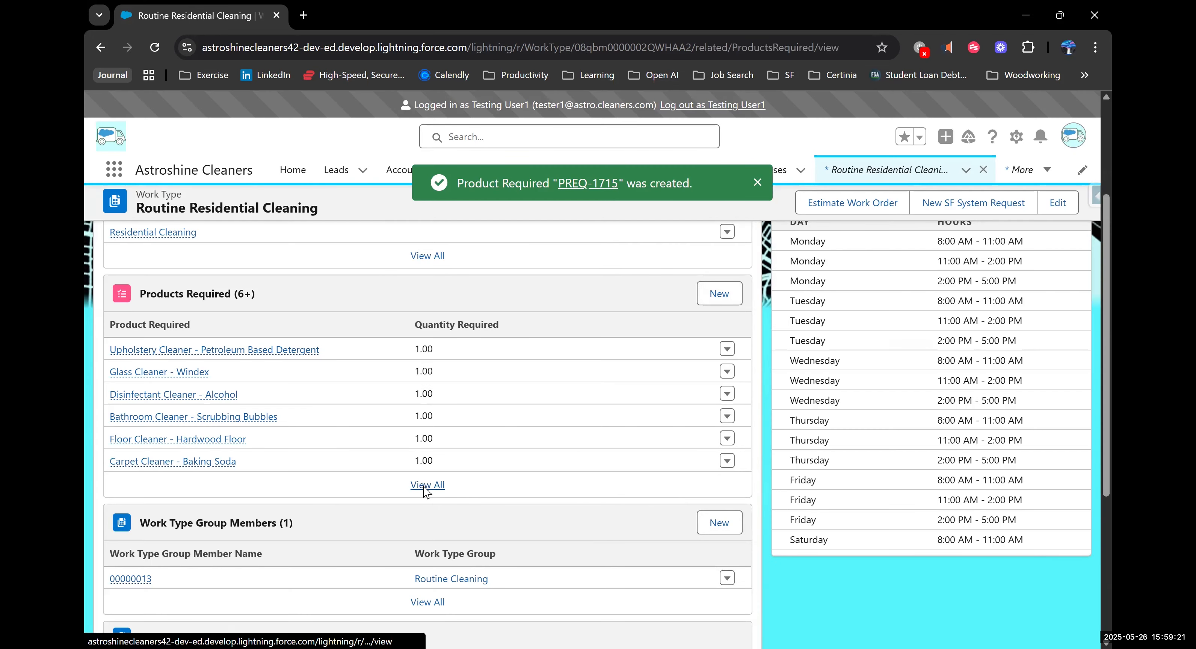
{"action": "scroll", "coordinate": [427, 491], "scroll_direction": "down", "scroll_amount": 3}
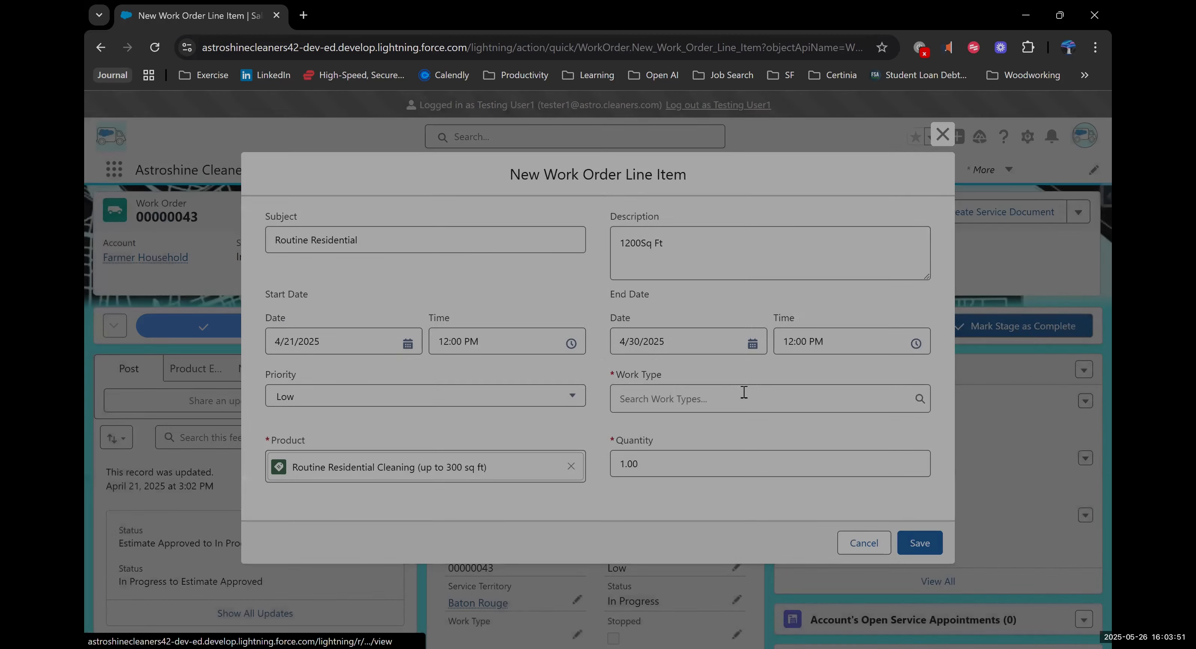
Set the new work order line item's work type to Routine Residential Cleaning and save the line item
{"action": "left_click", "coordinate": [744, 393]}
{"action": "type", "text": "res"}
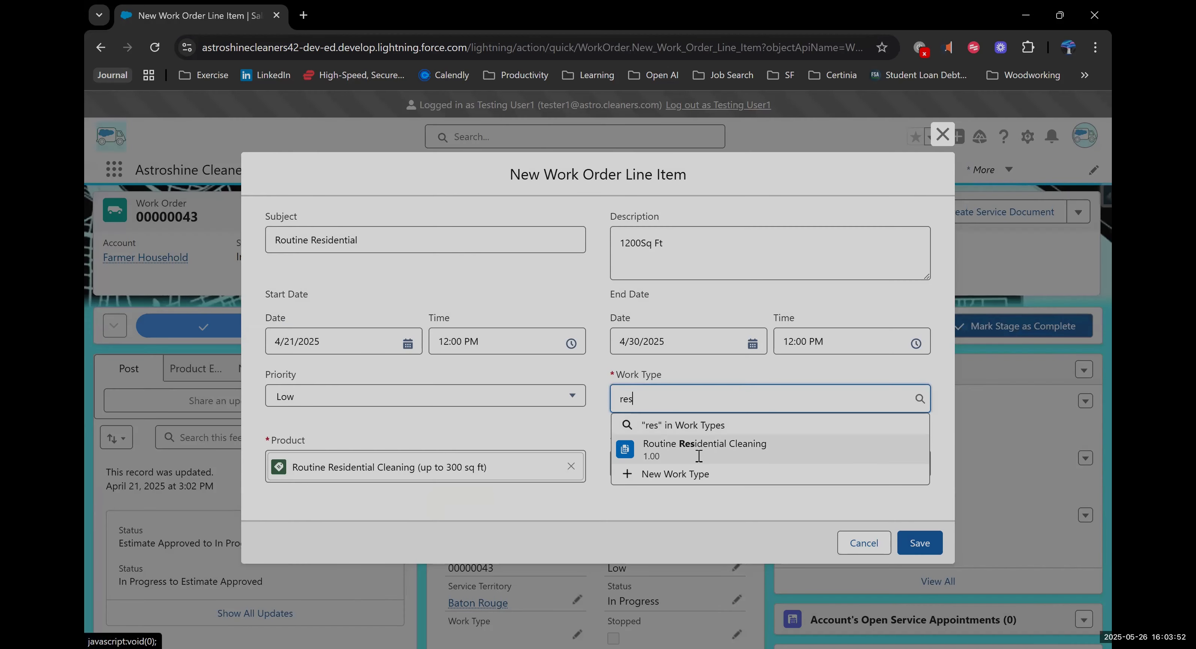
{"action": "left_click", "coordinate": [698, 452]}
{"action": "left_click", "coordinate": [932, 548]}
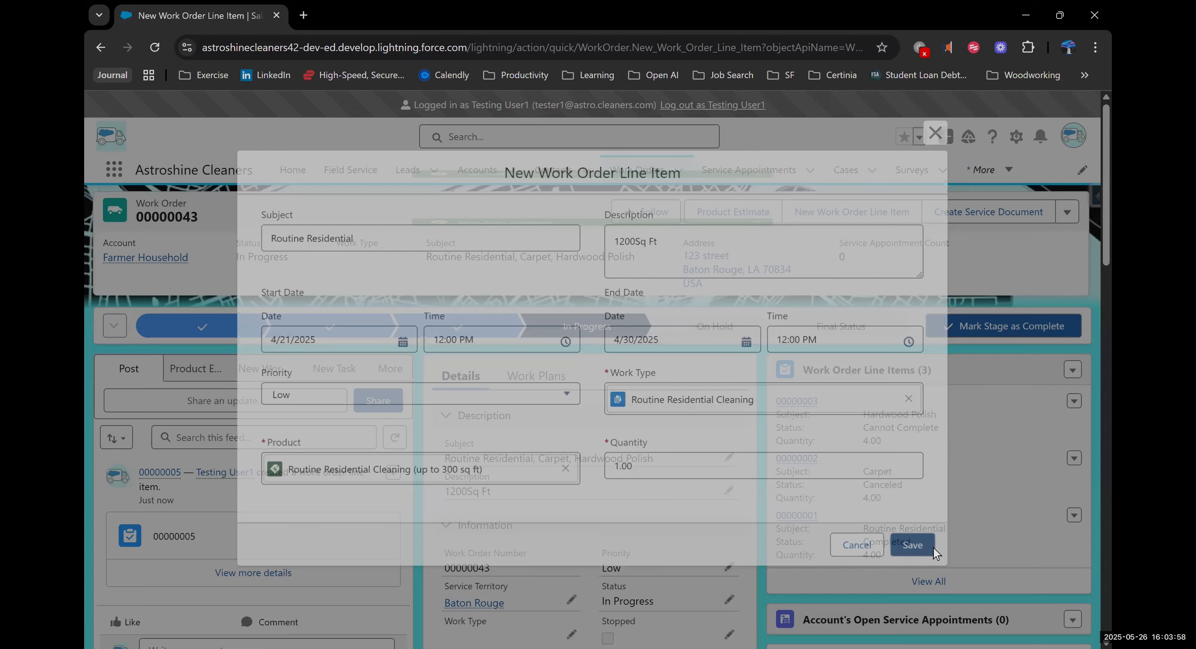
Open the newly created Routine Residential line item and check testing - rag in its full list of required products
{"action": "scroll", "coordinate": [933, 551], "scroll_direction": "down", "scroll_amount": 2}
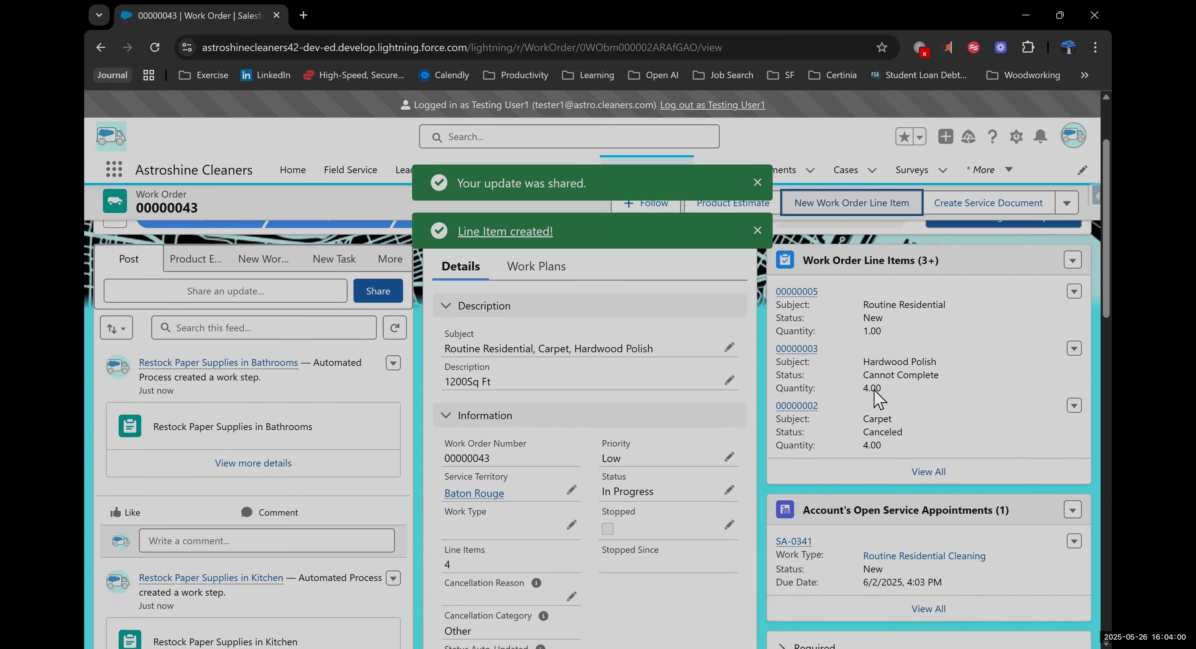
{"action": "left_click", "coordinate": [798, 291]}
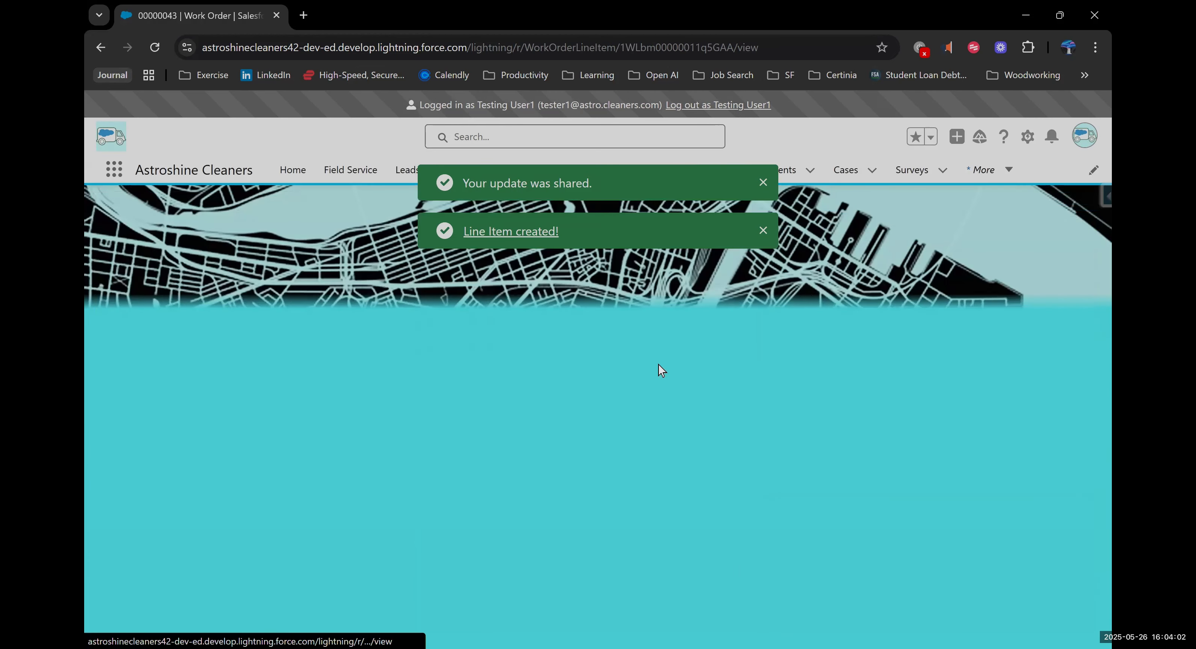
{"action": "scroll", "coordinate": [722, 417], "scroll_direction": "down", "scroll_amount": 10}
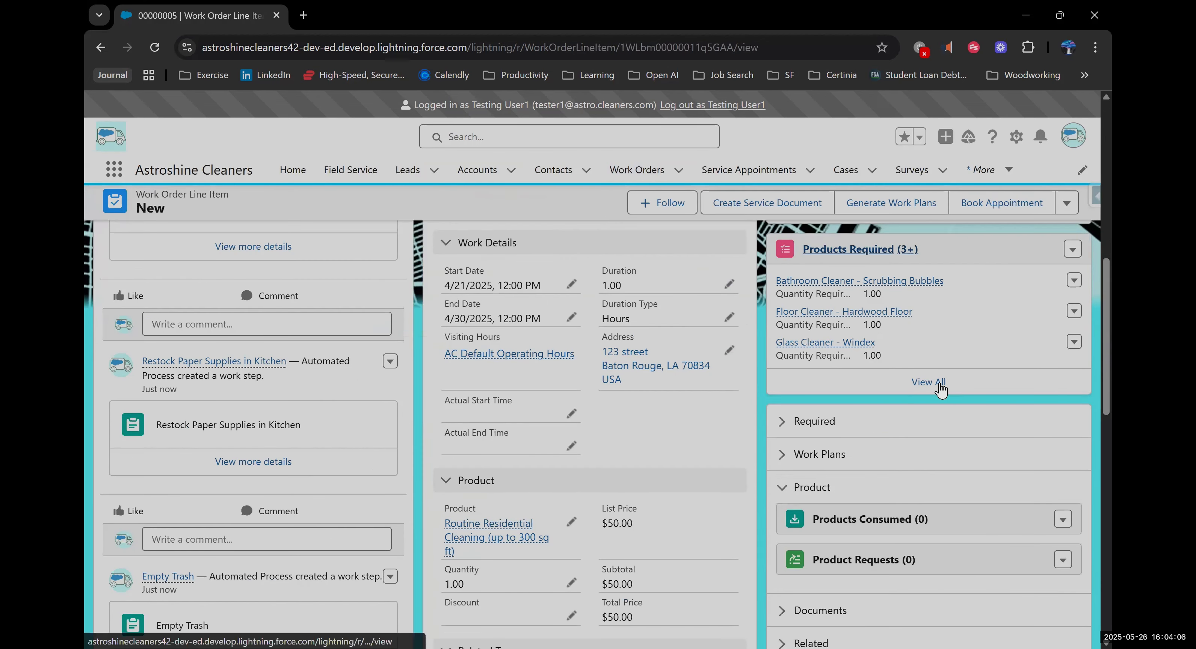
{"action": "left_click", "coordinate": [940, 385]}
{"action": "scroll", "coordinate": [575, 454], "scroll_direction": "down", "scroll_amount": 3}
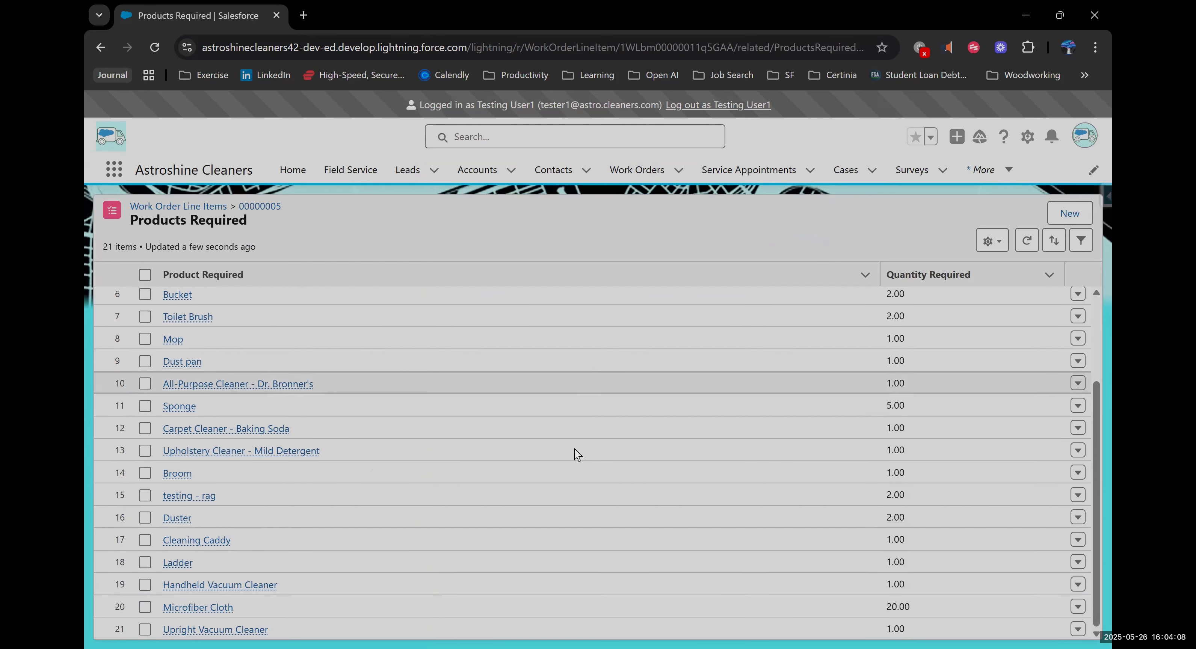
{"action": "mouse_move", "coordinate": [177, 497]}
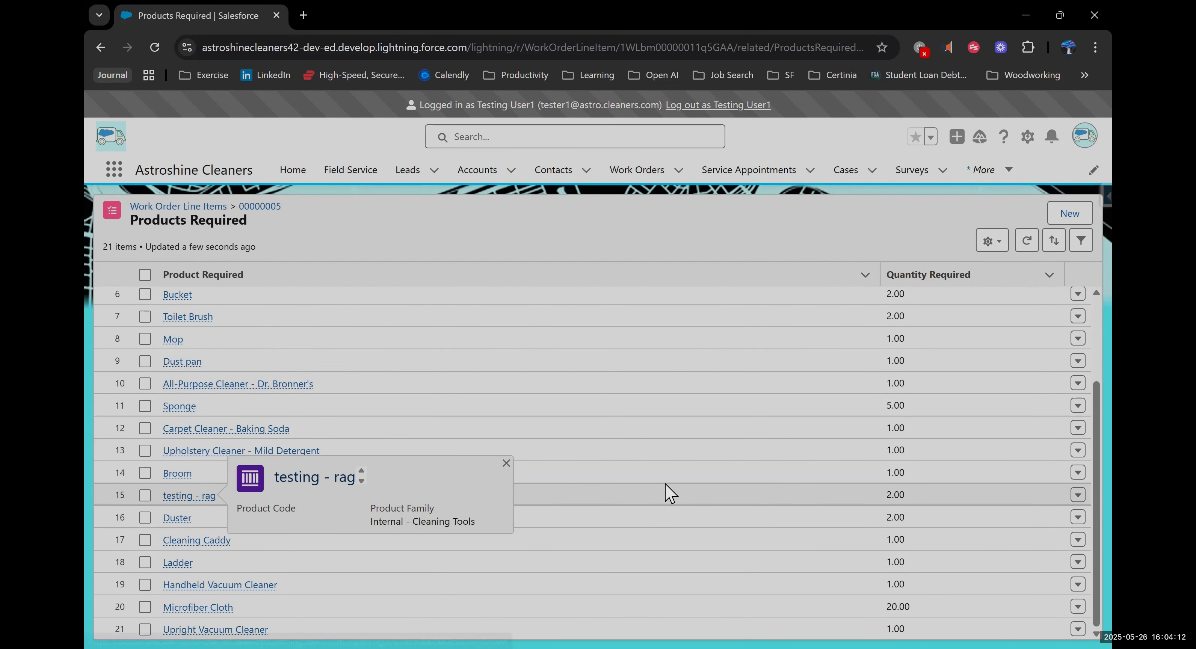
{"action": "scroll", "coordinate": [666, 489], "scroll_direction": "up", "scroll_amount": 3}
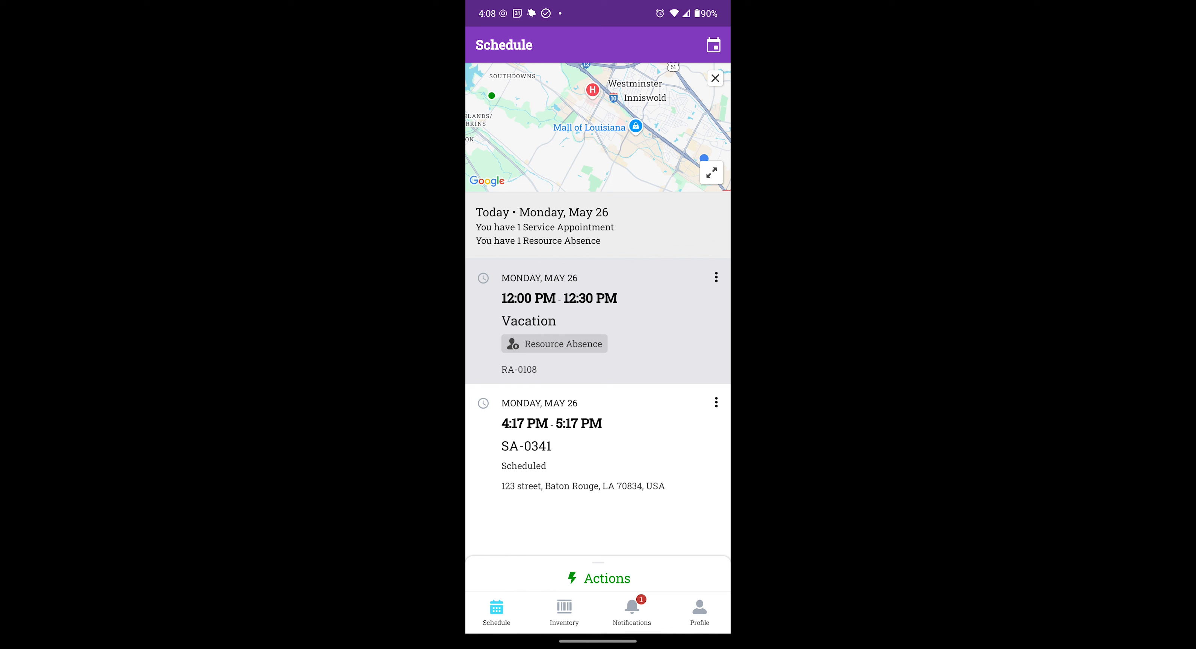
In the Field Service mobile app, open the scheduled 4:17 PM service appointment and review its line item's related Products Required
{"action": "left_click", "coordinate": [616, 476]}
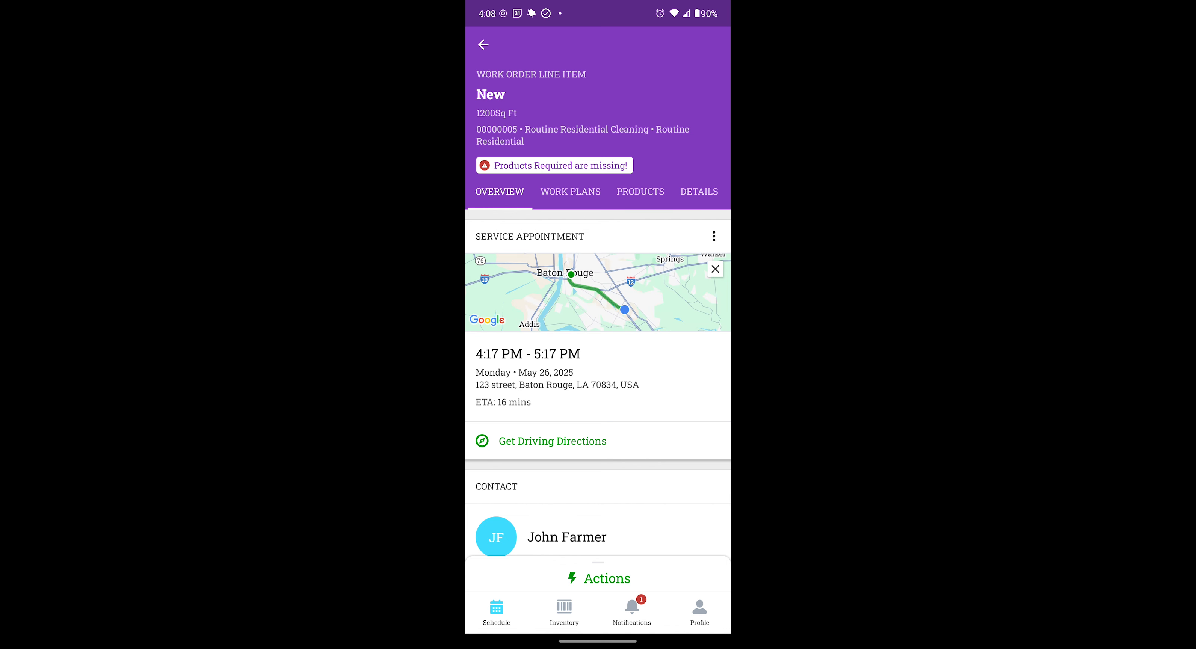
{"action": "left_click", "coordinate": [650, 196]}
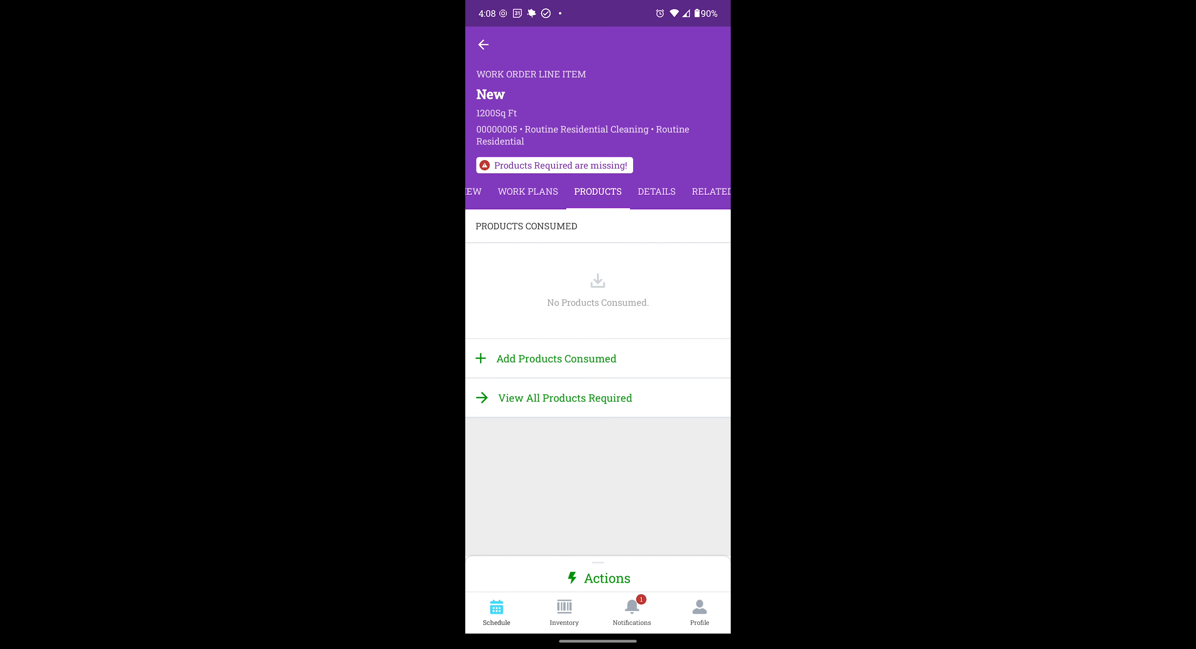
{"action": "left_click", "coordinate": [714, 189]}
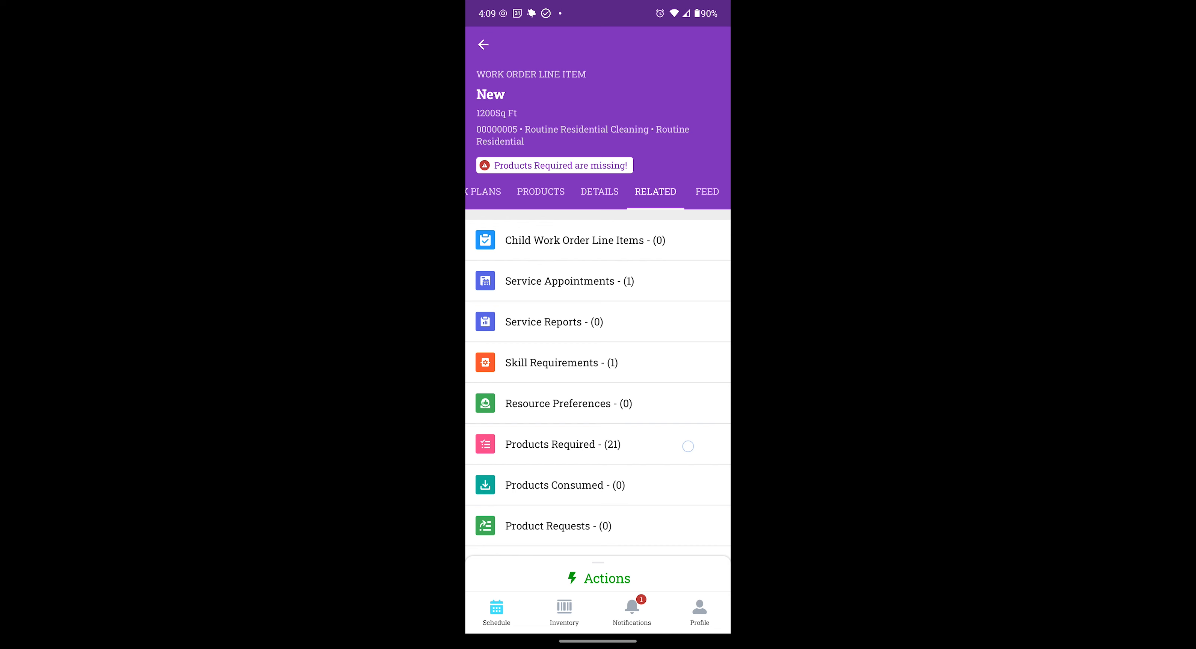
{"action": "left_click", "coordinate": [688, 447]}
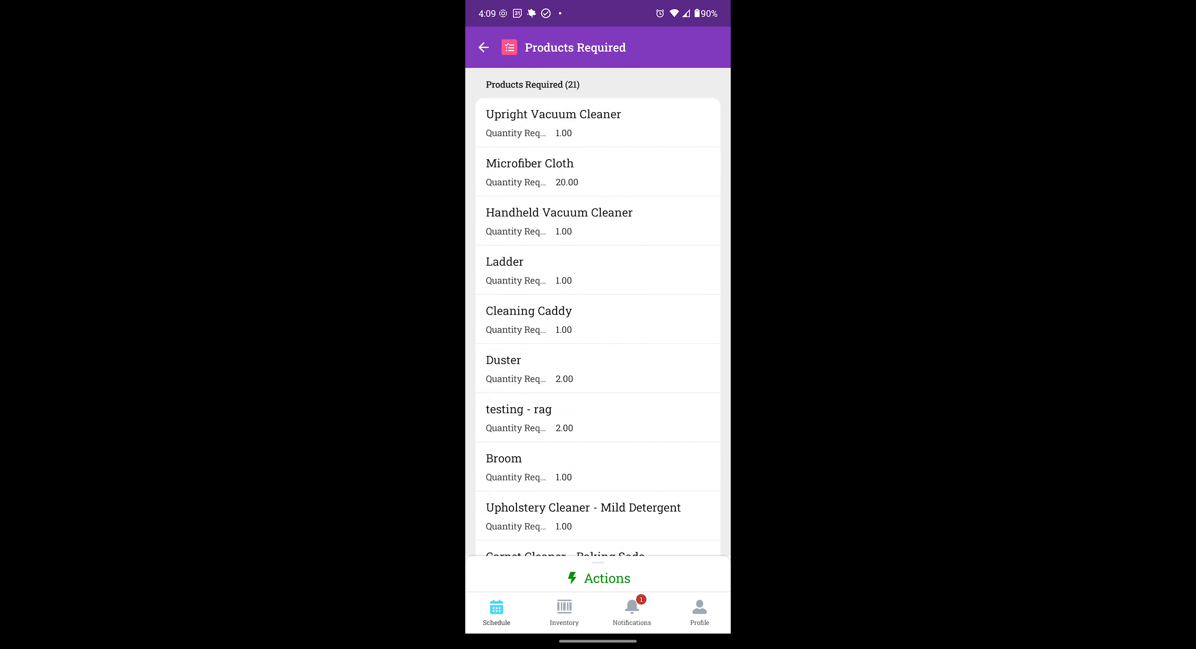
{"action": "scroll", "coordinate": [598, 314], "scroll_direction": "down", "scroll_amount": 10}
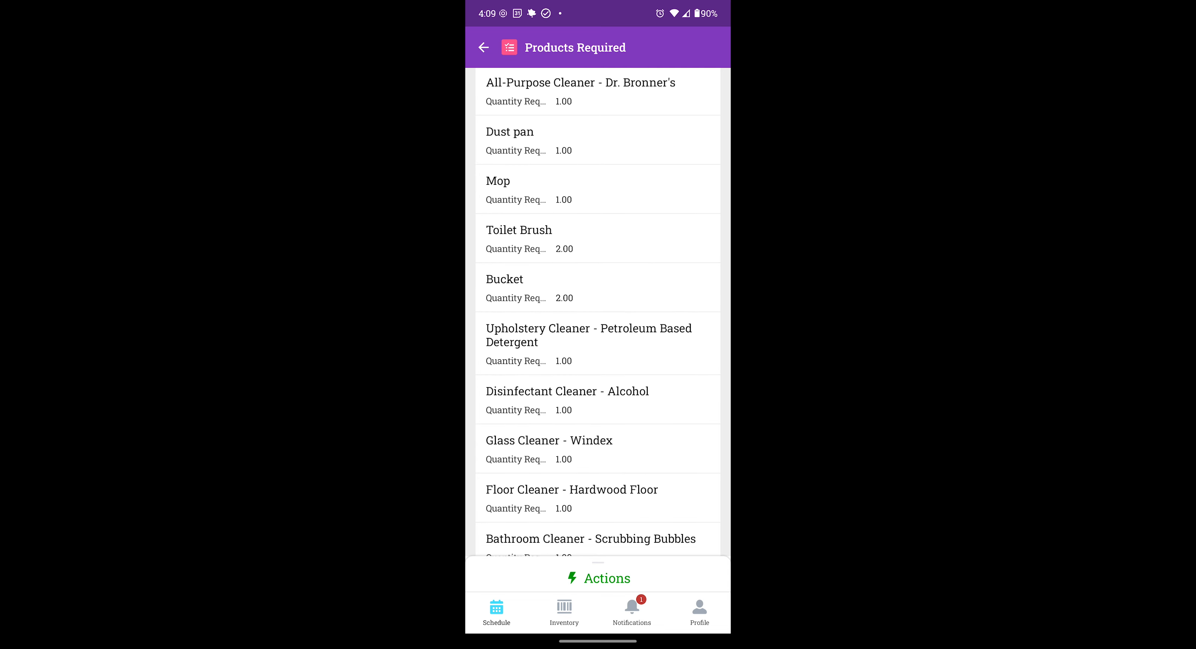
{"action": "scroll", "coordinate": [655, 419], "scroll_direction": "up", "scroll_amount": 10}
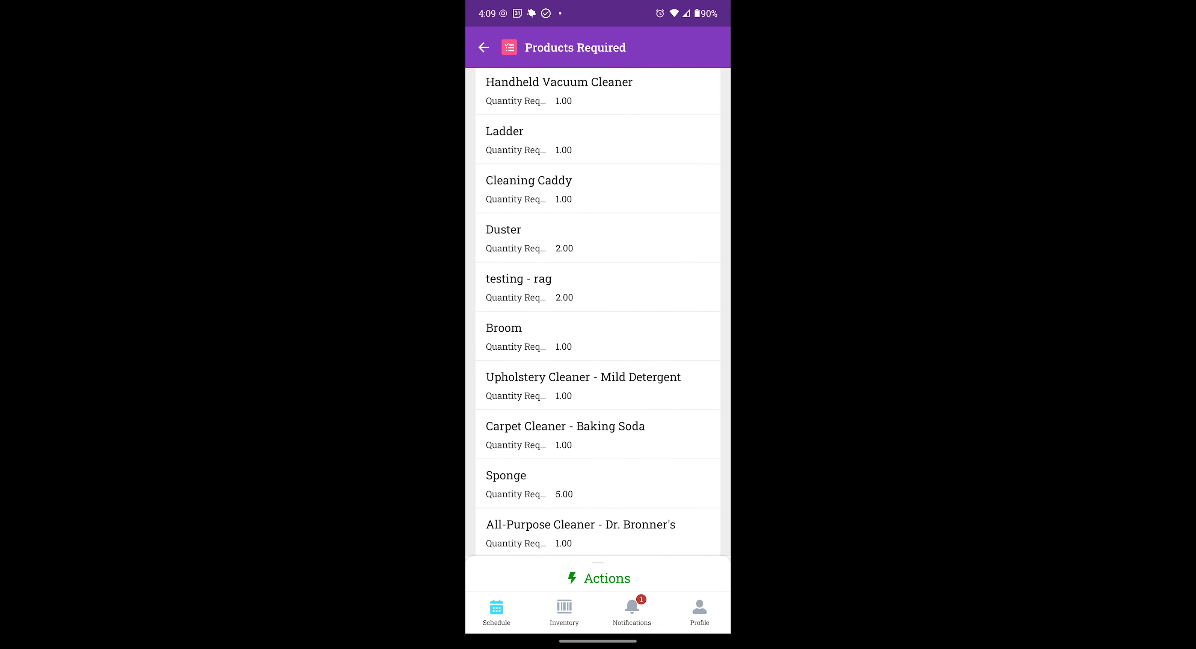
Review the details of the testing - rag required product, then return to the line item's related records
{"action": "scroll", "coordinate": [598, 314], "scroll_direction": "up", "scroll_amount": 3}
{"action": "left_click", "coordinate": [549, 419]}
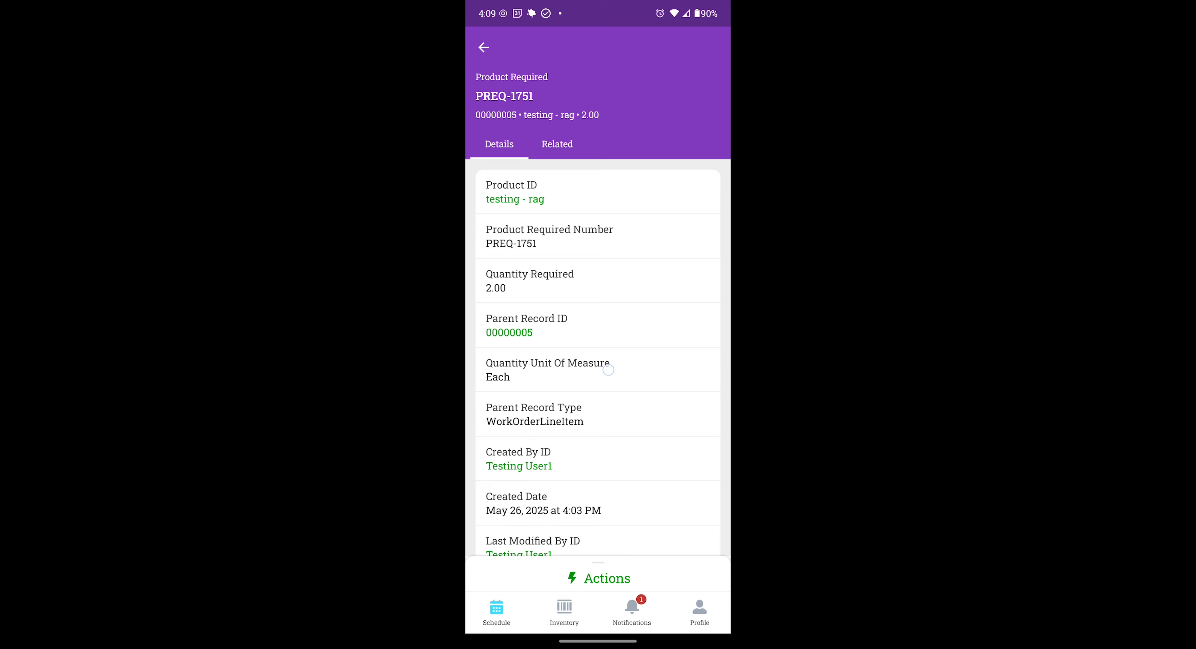
{"action": "scroll", "coordinate": [608, 369], "scroll_direction": "down", "scroll_amount": 5}
{"action": "scroll", "coordinate": [598, 325], "scroll_direction": "up", "scroll_amount": 5}
{"action": "left_click", "coordinate": [484, 50]}
{"action": "left_click", "coordinate": [484, 45]}
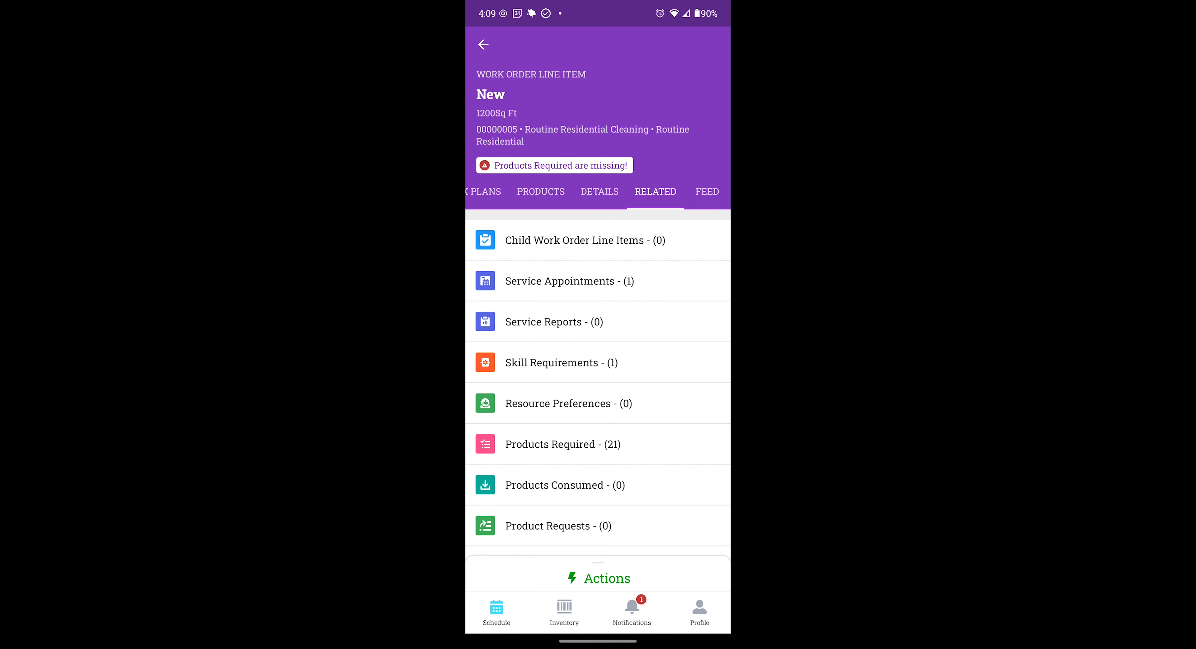
Check the line item's related Product Requests, retry loading the list, and go back
{"action": "scroll", "coordinate": [673, 369], "scroll_direction": "down", "scroll_amount": 3}
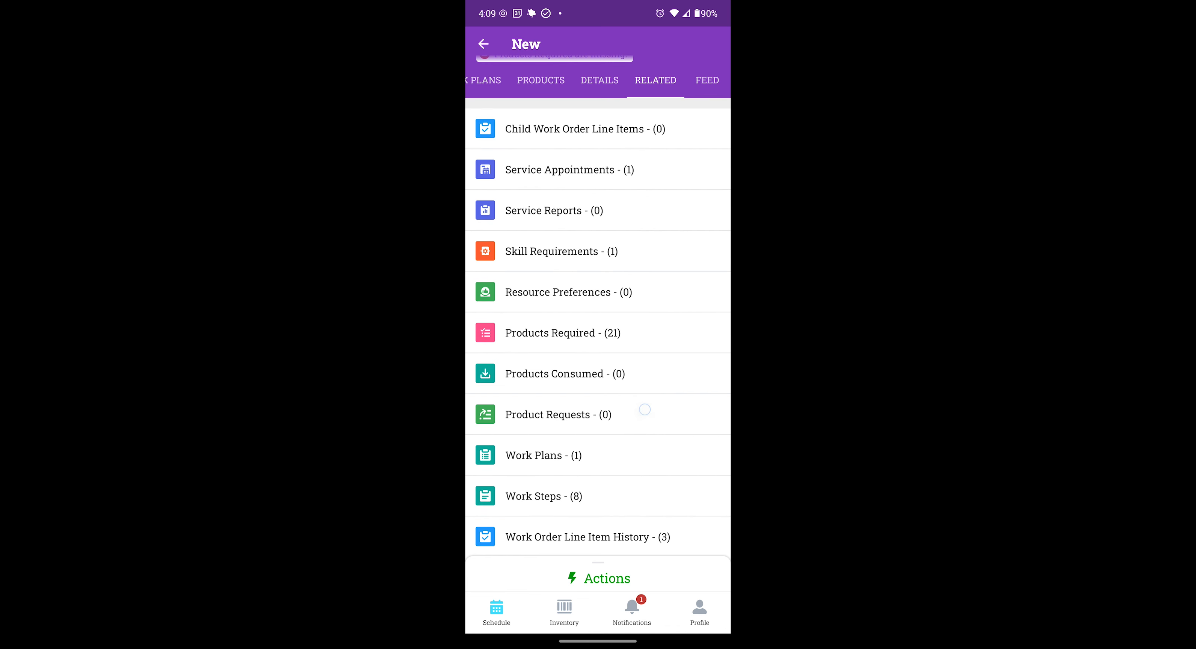
{"action": "left_click", "coordinate": [641, 413]}
{"action": "left_click", "coordinate": [614, 526]}
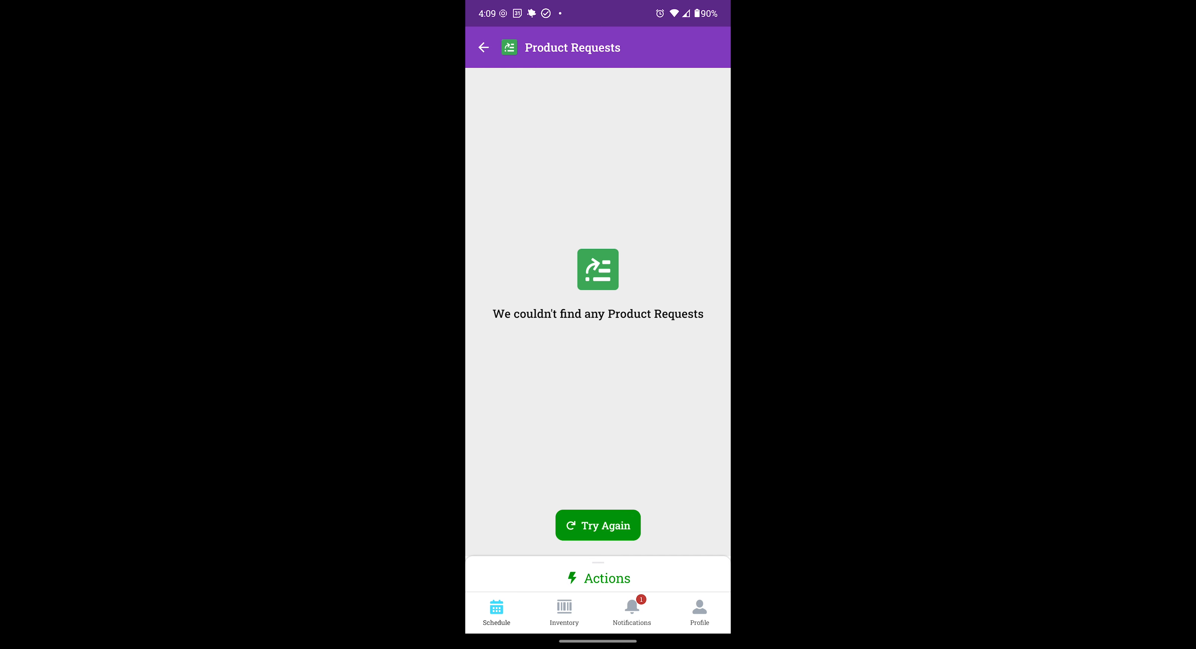
{"action": "left_click", "coordinate": [621, 575]}
{"action": "left_click", "coordinate": [604, 414]}
{"action": "left_click", "coordinate": [481, 43]}
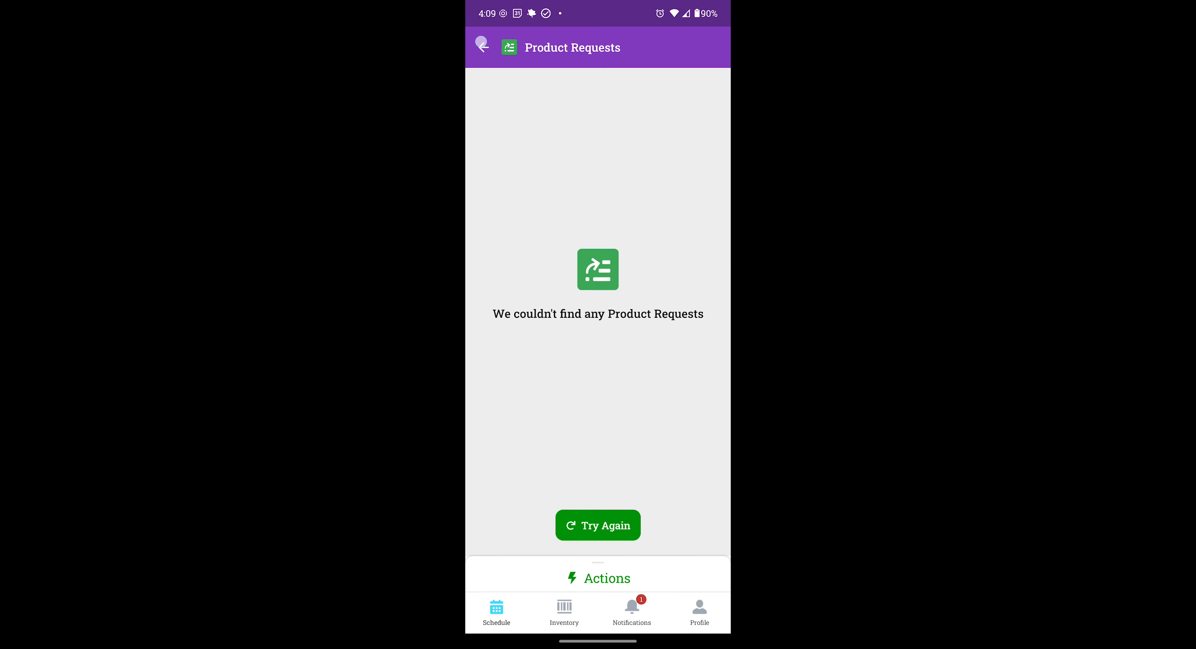
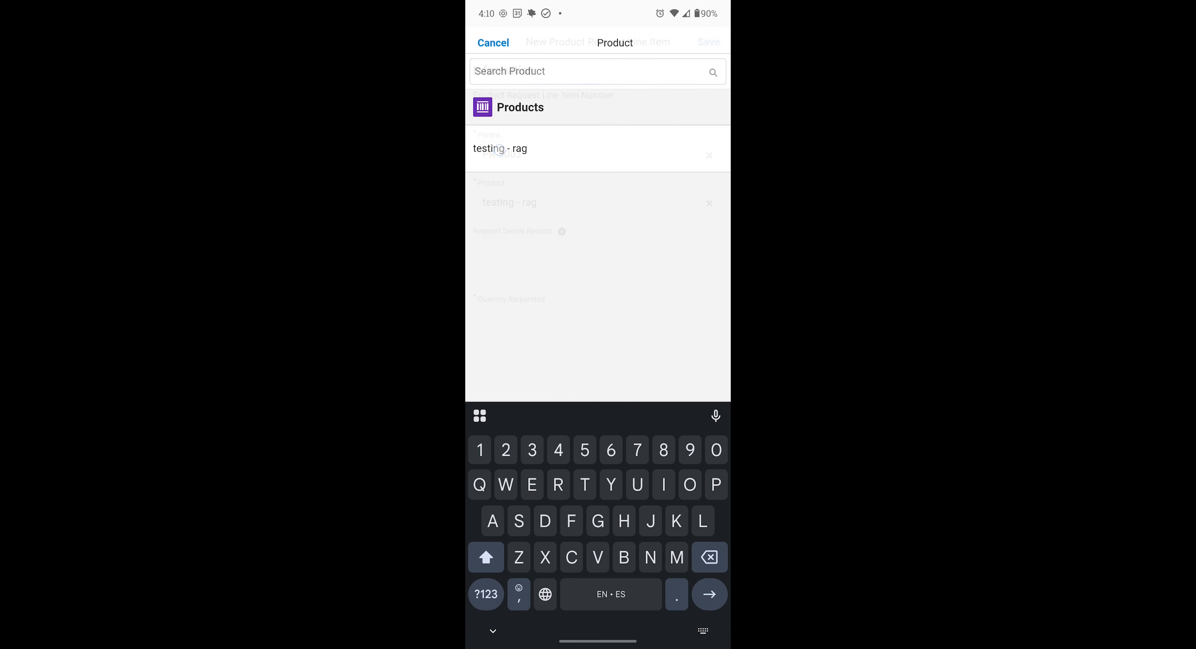
Set the quantity requested to 2 on the testing - rag product request line item and save it
{"action": "left_click", "coordinate": [500, 322]}
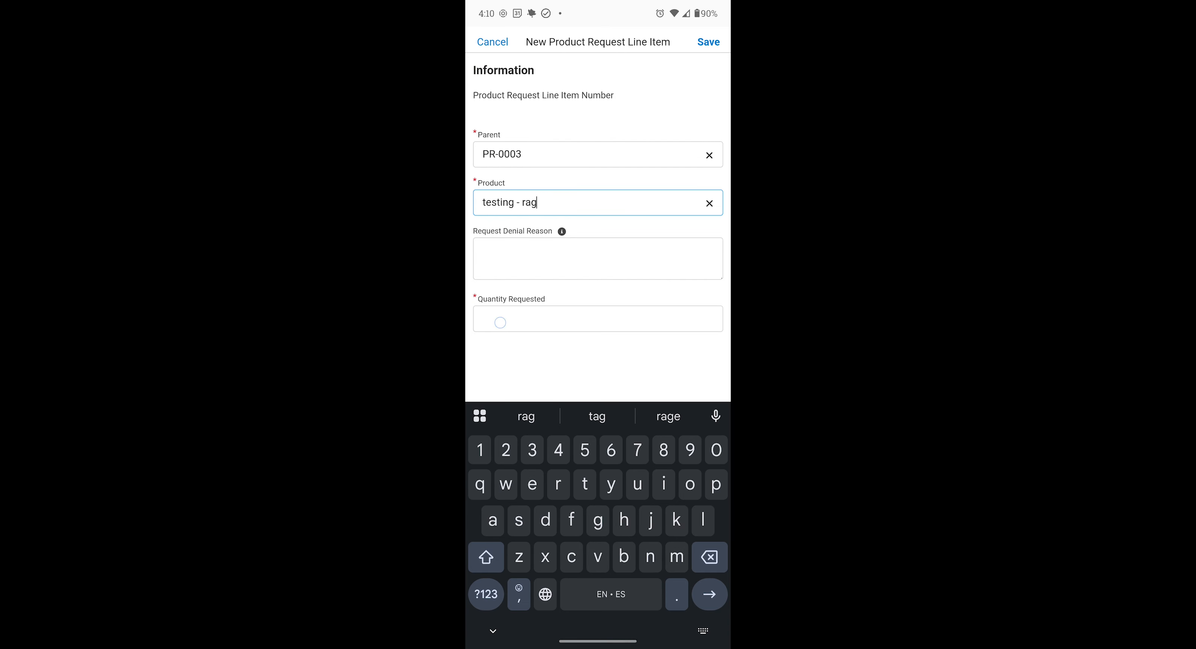
{"action": "type", "text": "2"}
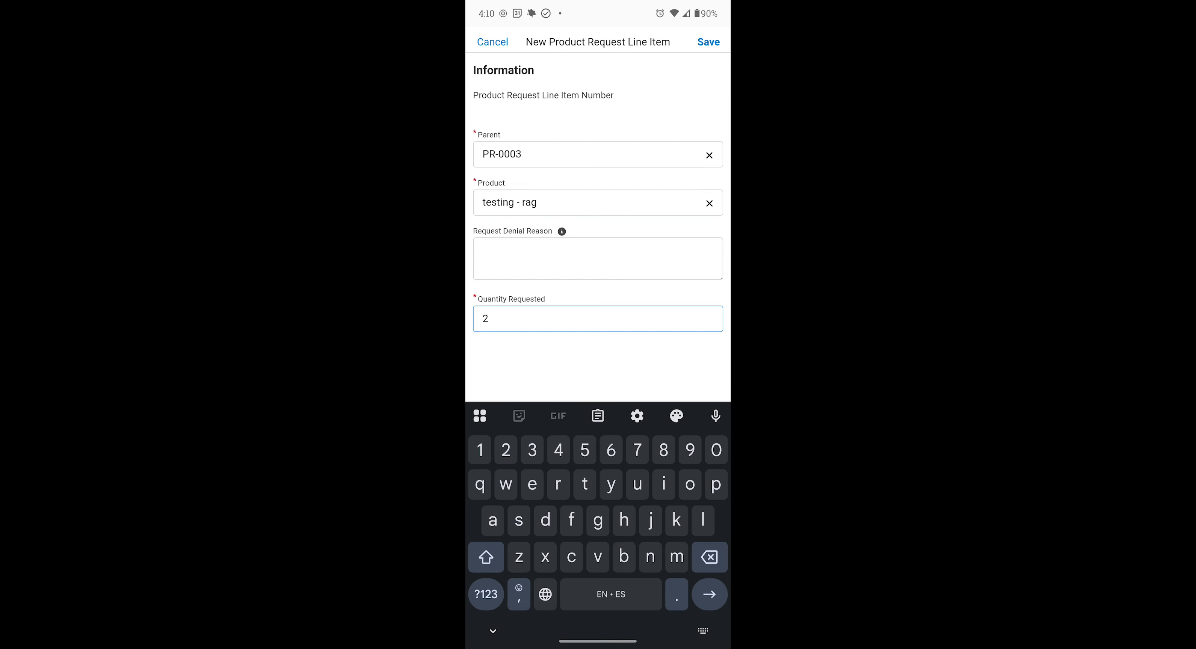
{"action": "left_click", "coordinate": [709, 42]}
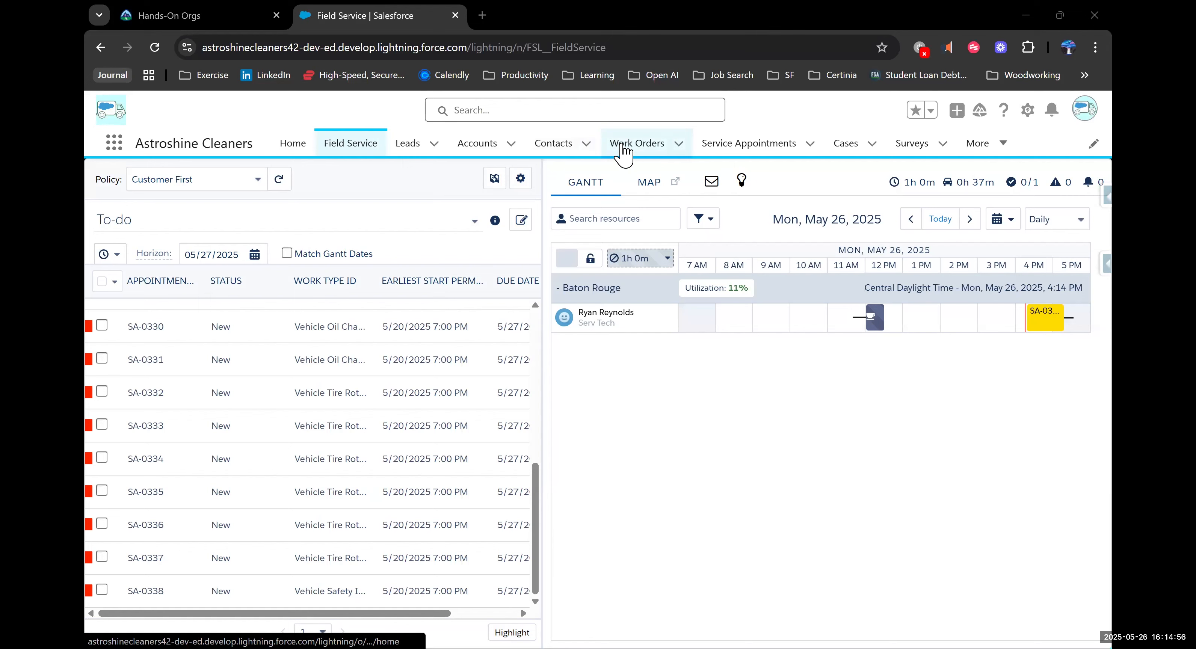
In the Salesforce browser window, list All Work Orders and open the Farmer Household work order's Routine Residential line item
{"action": "left_click", "coordinate": [631, 150]}
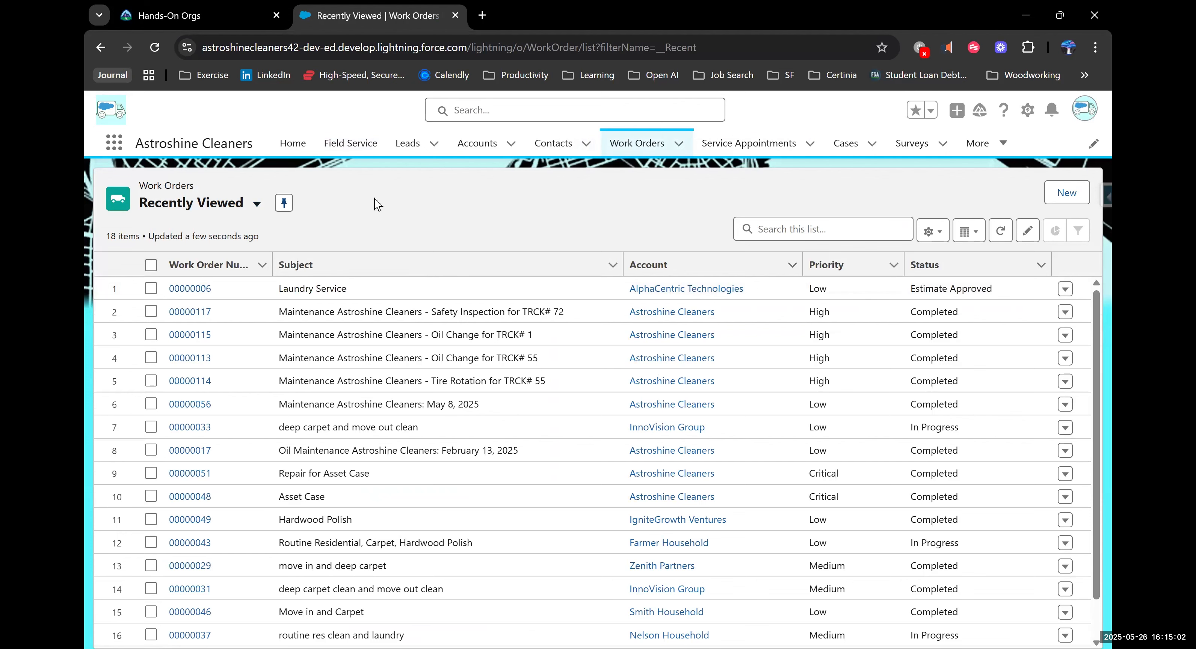
{"action": "left_click", "coordinate": [229, 210]}
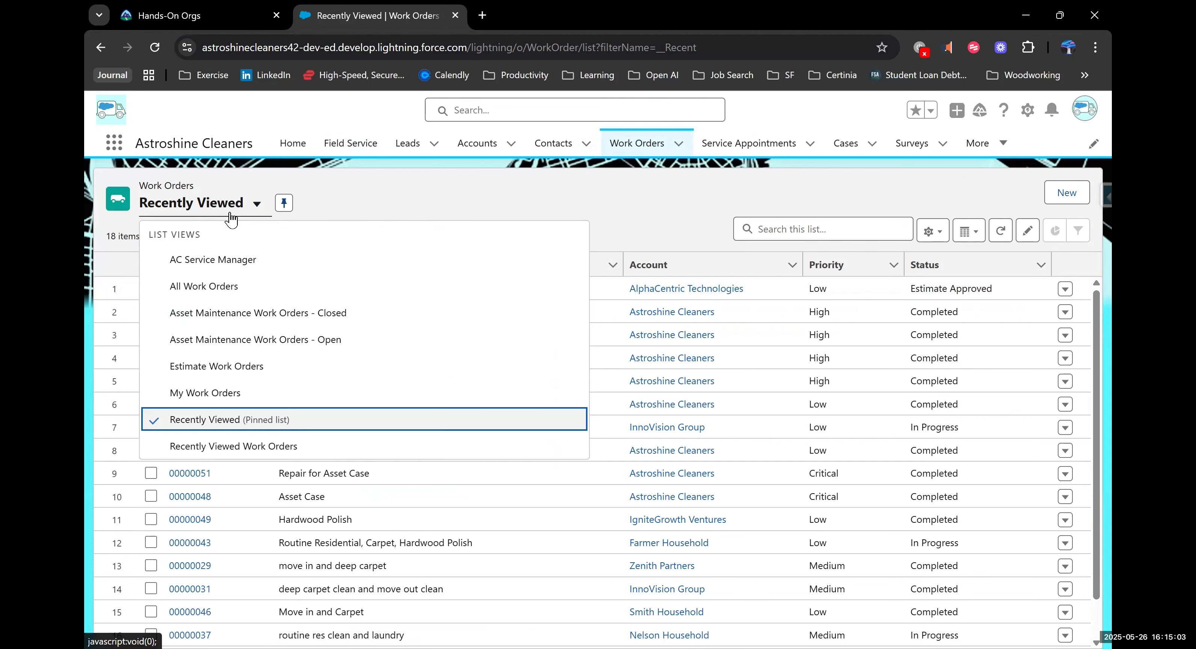
{"action": "left_click", "coordinate": [236, 289]}
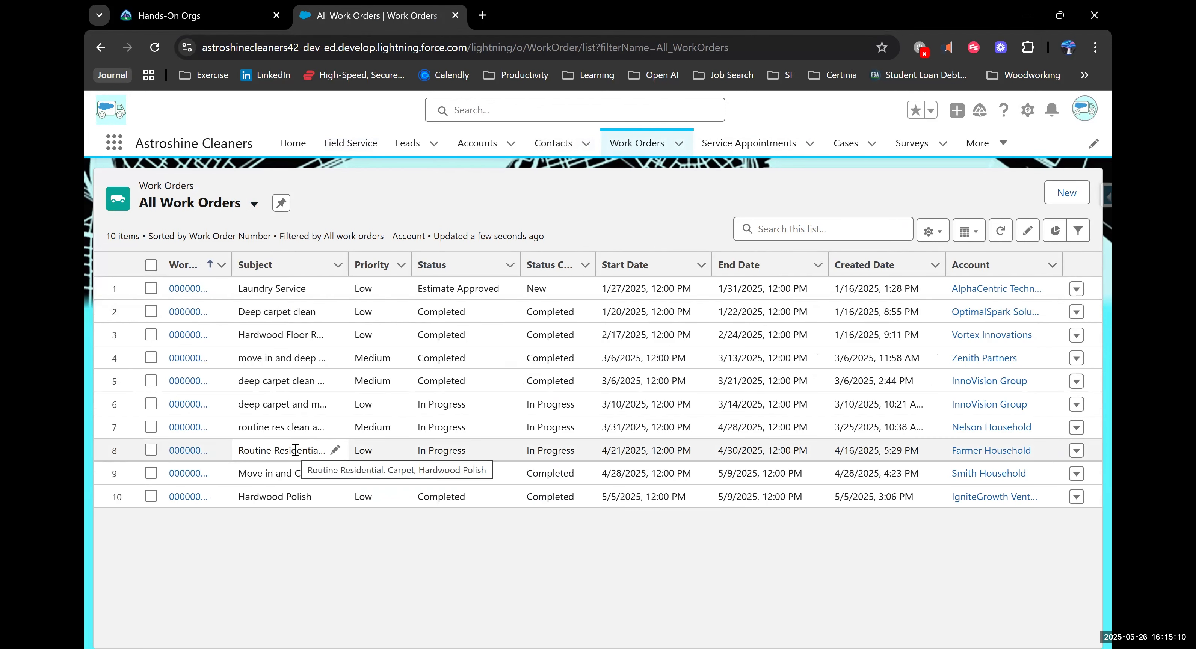
{"action": "left_click", "coordinate": [186, 450]}
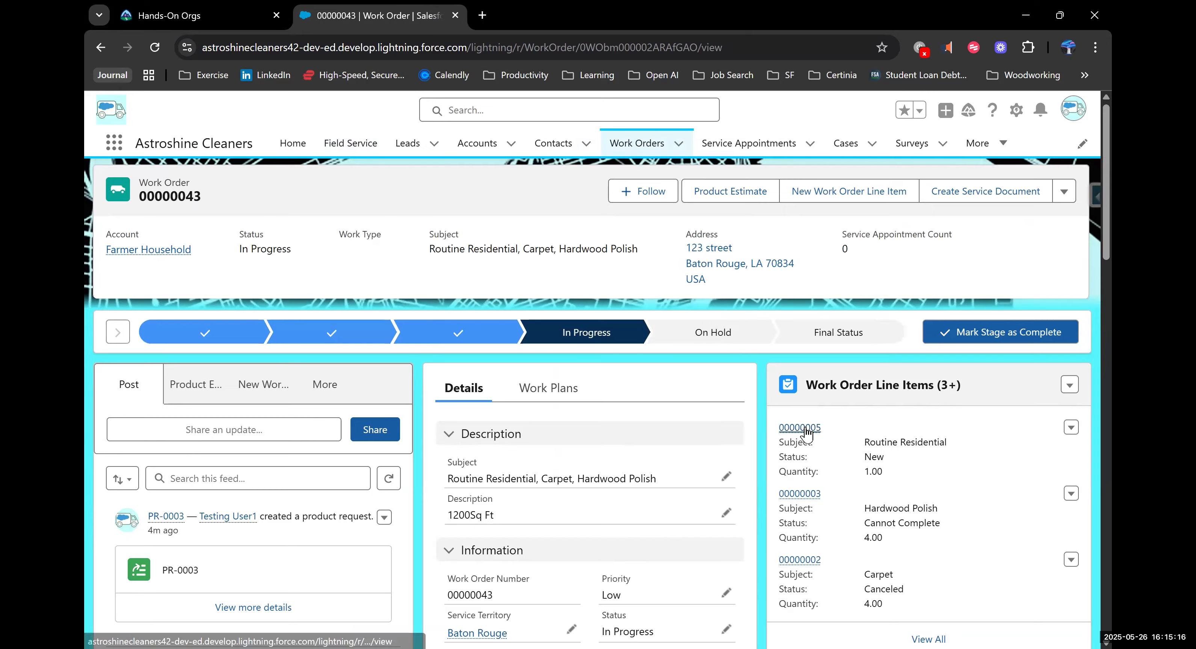
{"action": "left_click", "coordinate": [808, 429]}
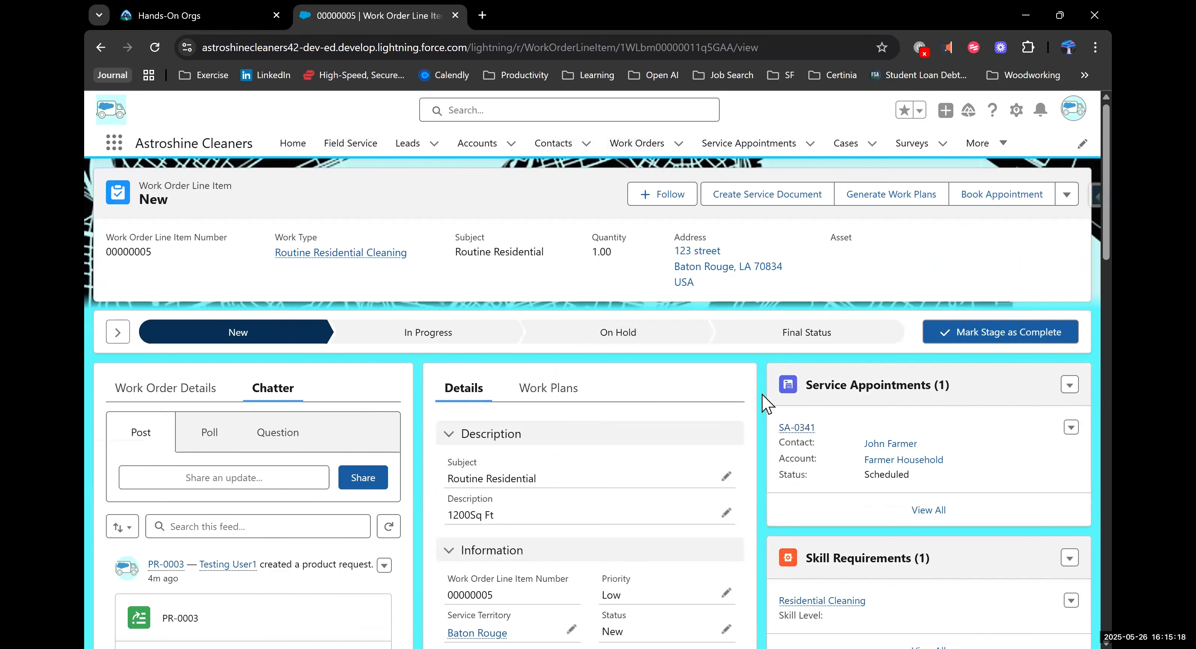
Open the product request related to the line item and review its details
{"action": "scroll", "coordinate": [766, 404], "scroll_direction": "down", "scroll_amount": 10}
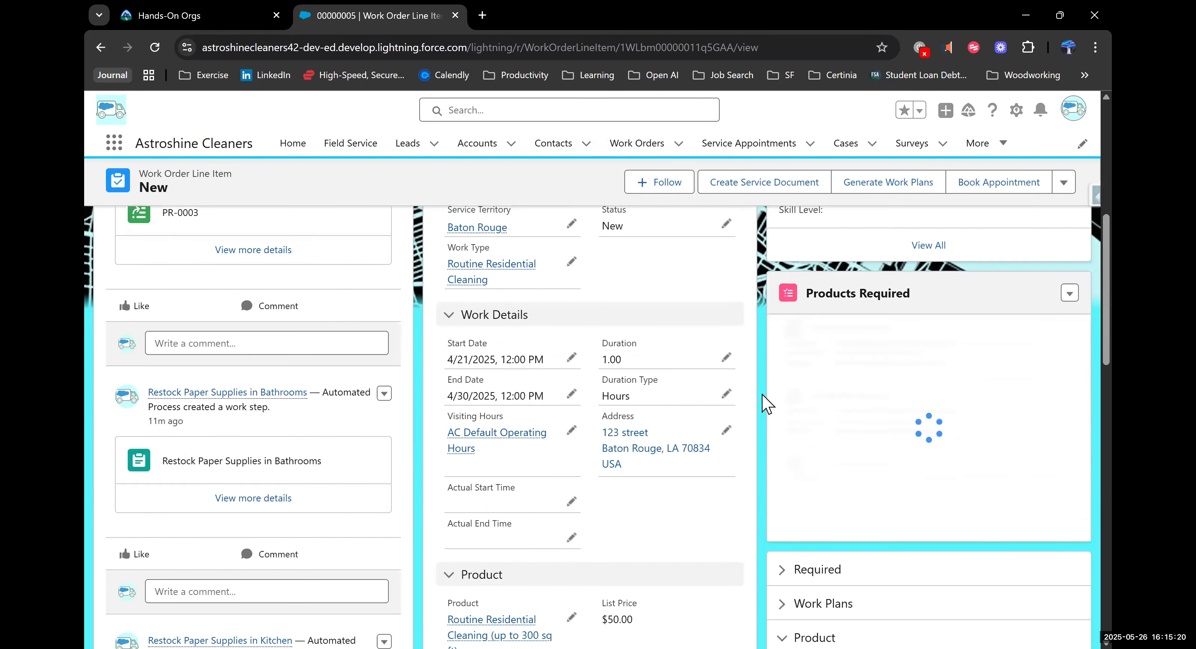
{"action": "scroll", "coordinate": [767, 403], "scroll_direction": "down", "scroll_amount": 3}
{"action": "scroll", "coordinate": [766, 404], "scroll_direction": "down", "scroll_amount": 4}
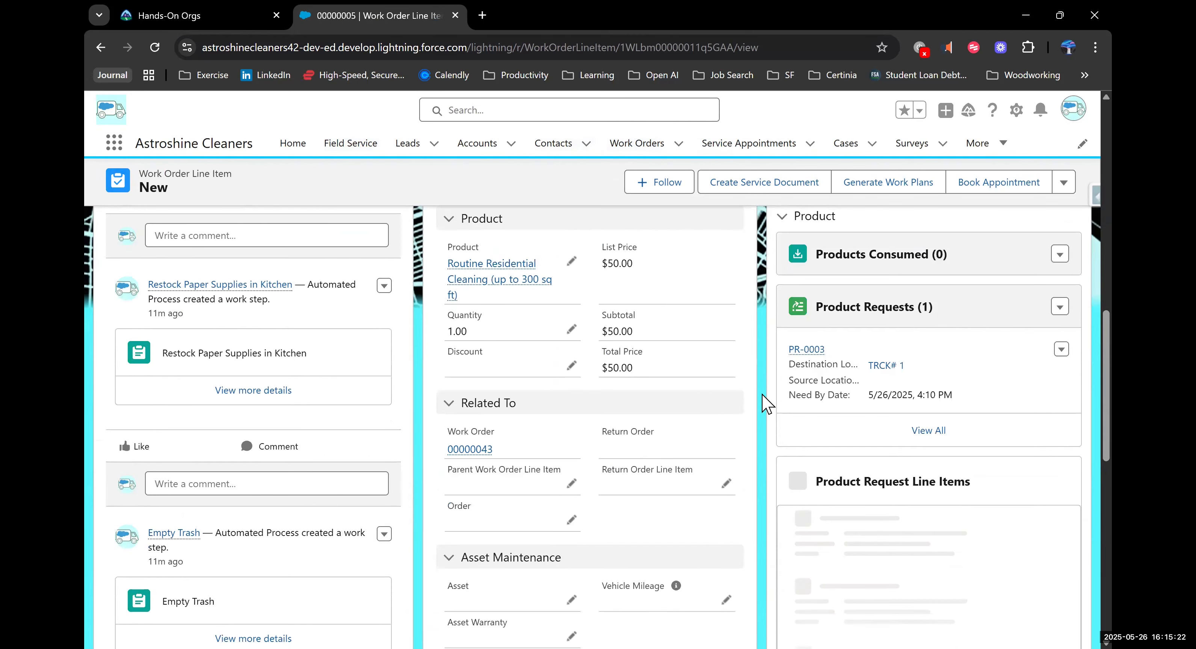
{"action": "left_click", "coordinate": [801, 349]}
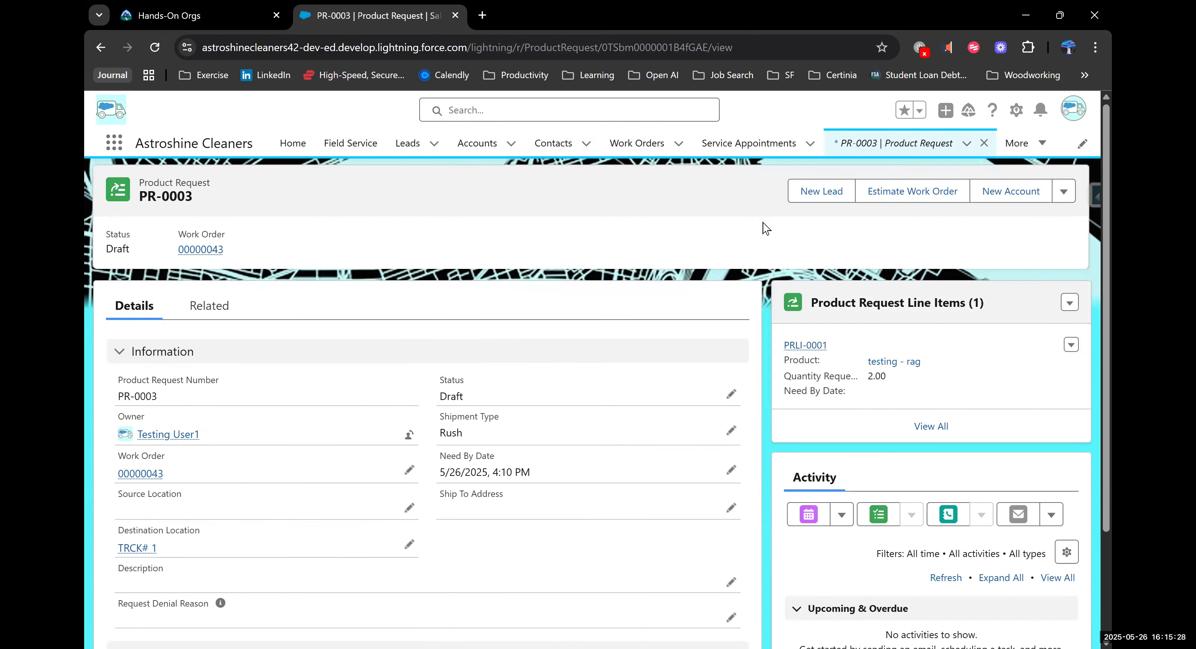
{"action": "scroll", "coordinate": [761, 331], "scroll_direction": "down", "scroll_amount": 3}
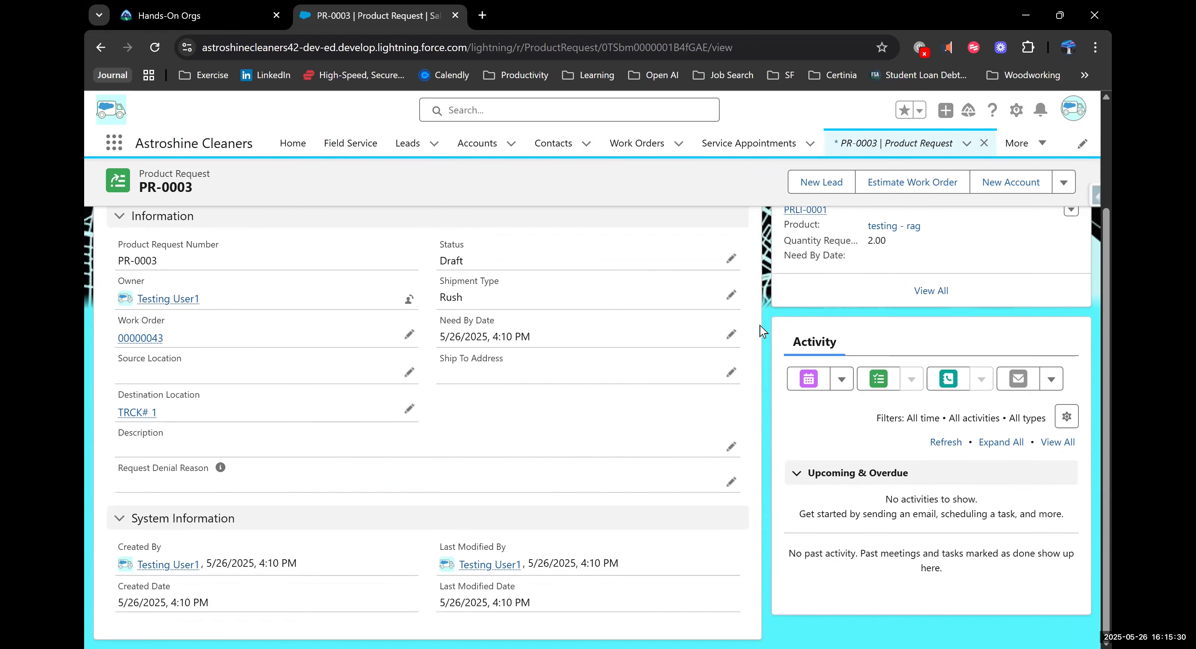
{"action": "scroll", "coordinate": [762, 331], "scroll_direction": "up", "scroll_amount": 3}
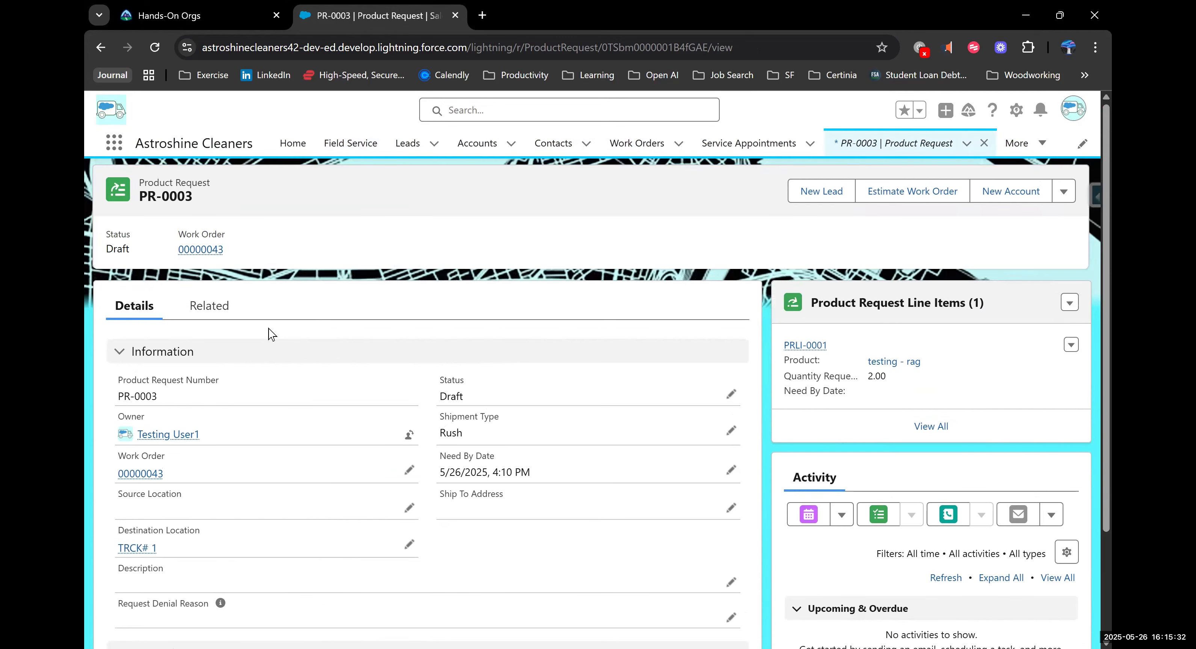
Start a new product transfer from the product request's related records and choose testing - rag as its product
{"action": "left_click", "coordinate": [206, 307]}
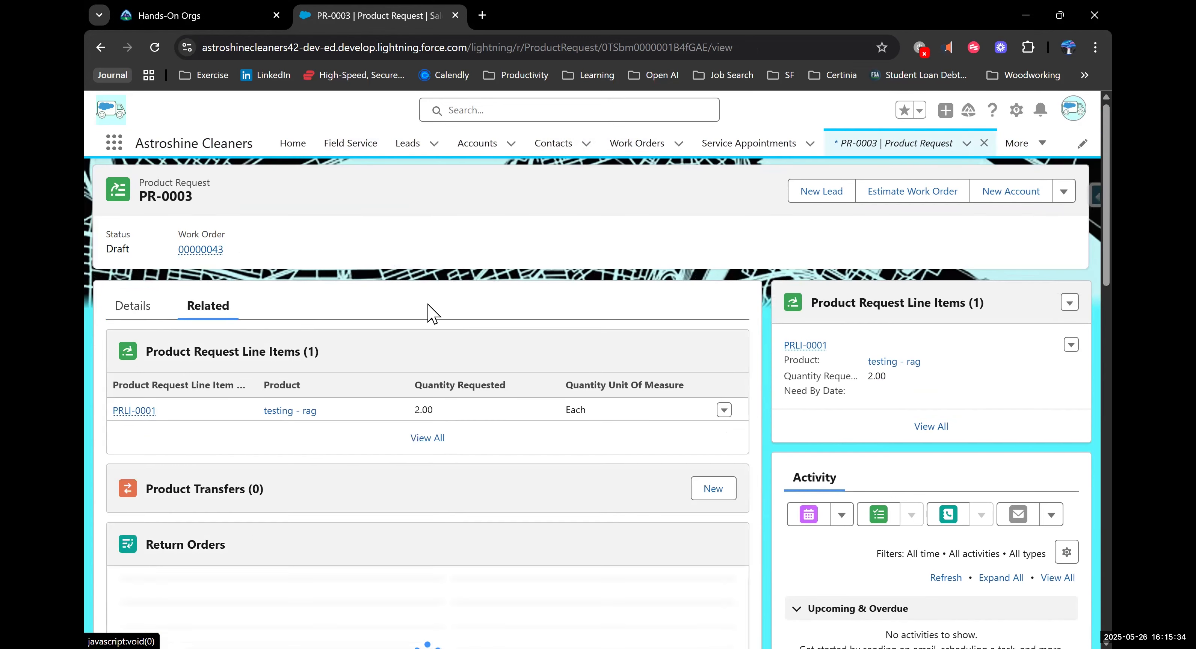
{"action": "scroll", "coordinate": [427, 314], "scroll_direction": "down", "scroll_amount": 1}
{"action": "left_click", "coordinate": [704, 431]}
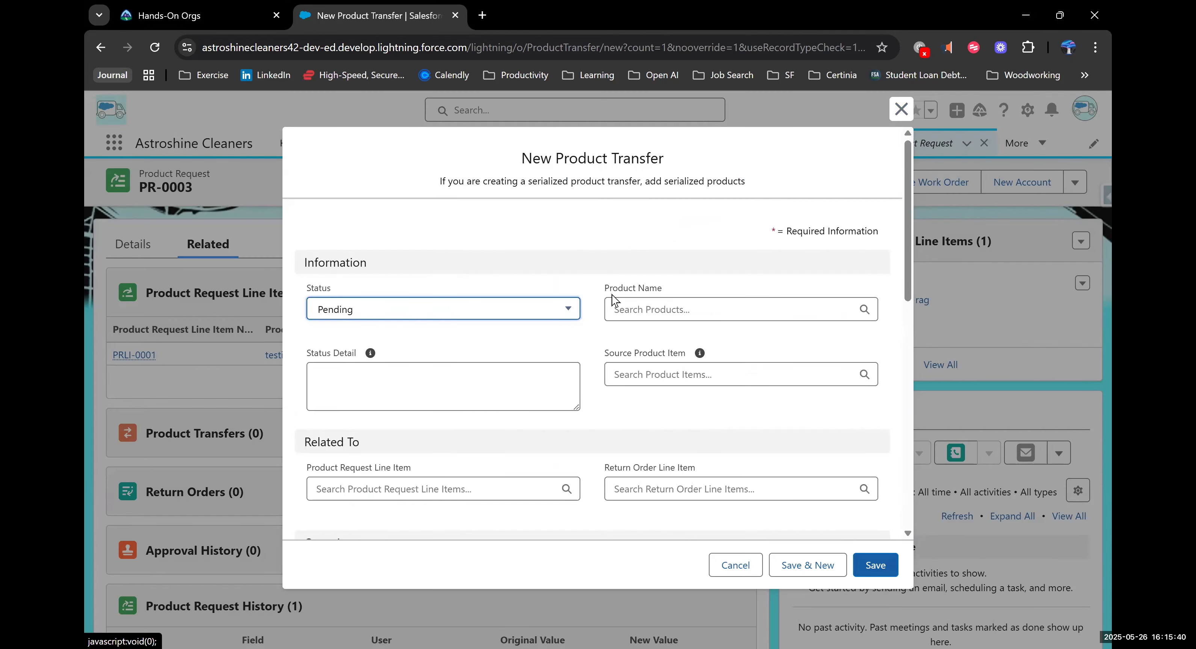
{"action": "left_click", "coordinate": [628, 304]}
{"action": "type", "text": "test"}
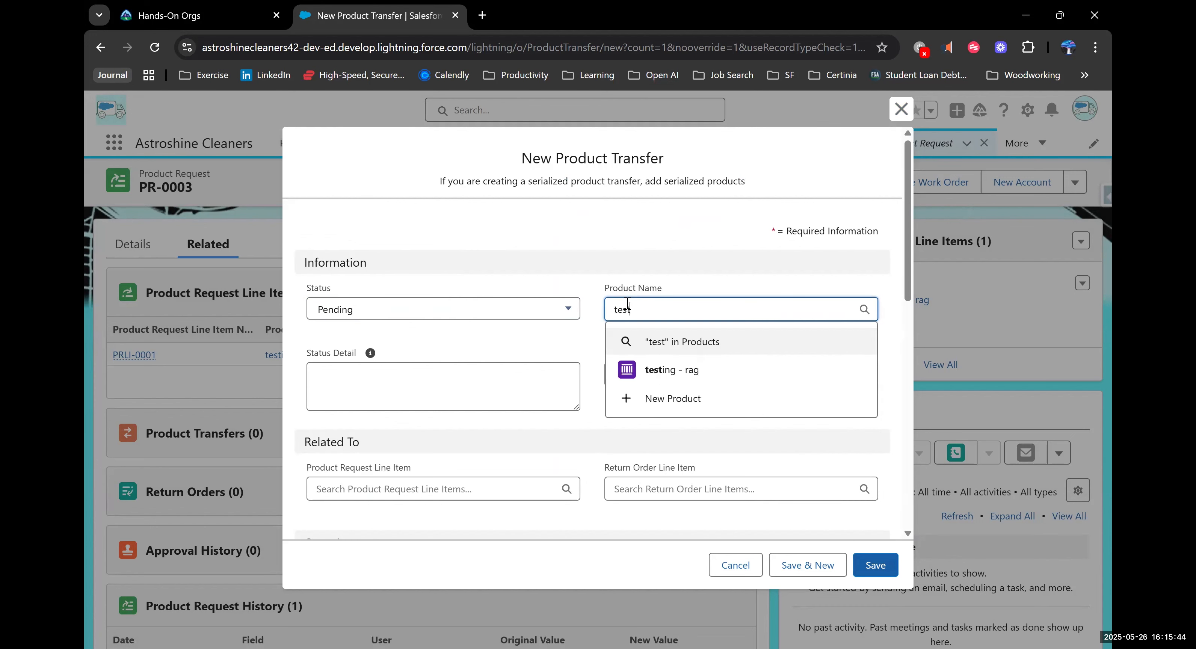
{"action": "left_click", "coordinate": [651, 371]}
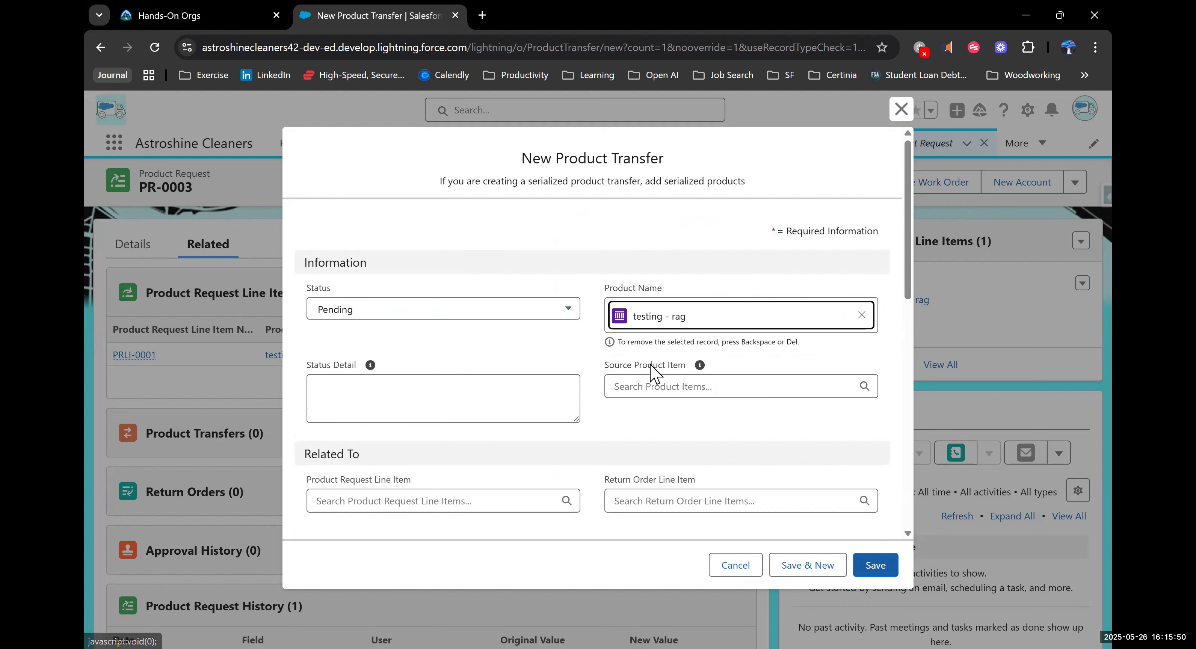
{"action": "left_click", "coordinate": [597, 341]}
Set the new product transfer's status to In Transit
{"action": "scroll", "coordinate": [598, 339], "scroll_direction": "down", "scroll_amount": 2}
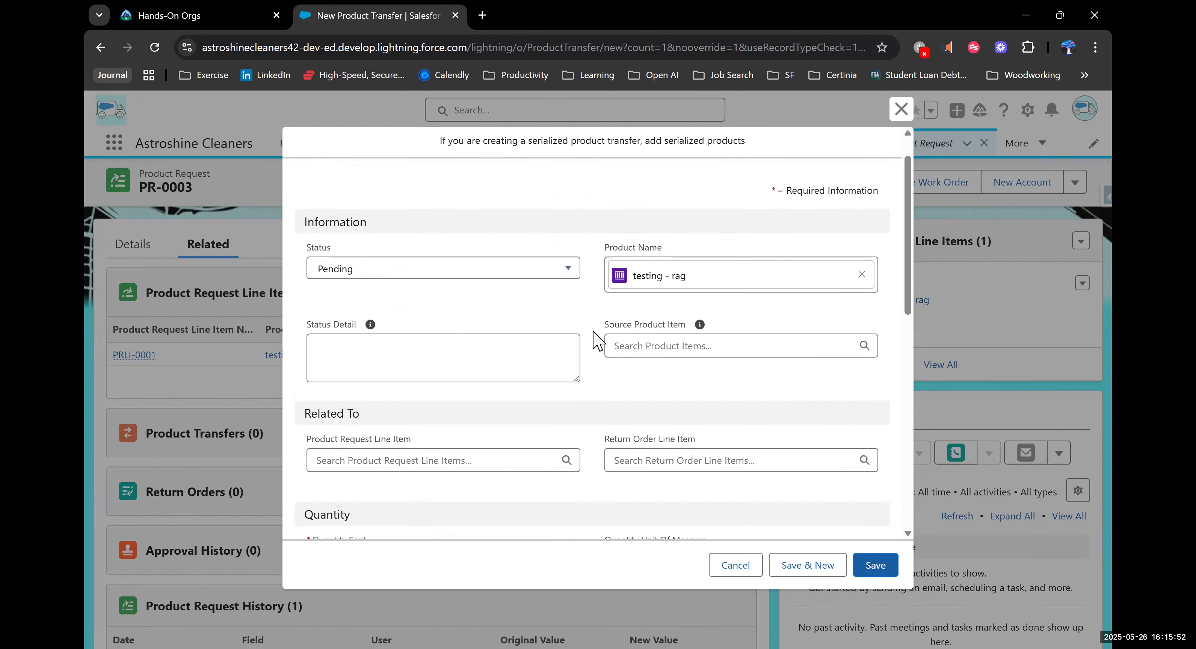
{"action": "left_click", "coordinate": [522, 196]}
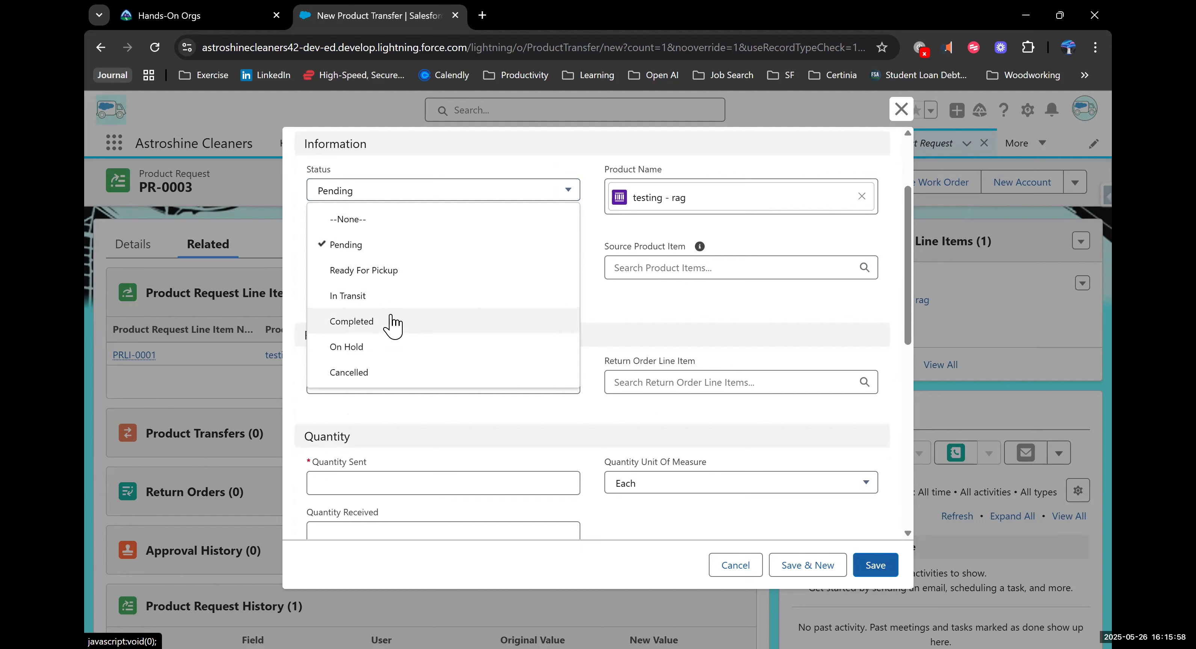
{"action": "left_click", "coordinate": [370, 295]}
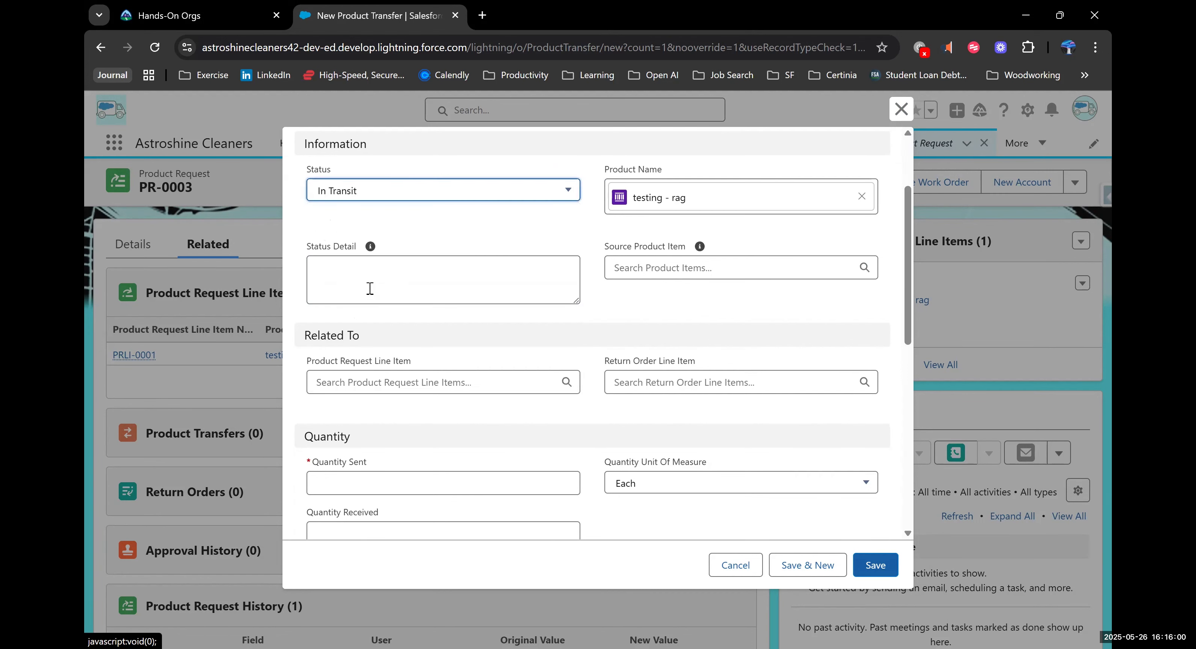
Set the transfer's quantity sent to 2 and its destination location to TRCK# 1
{"action": "scroll", "coordinate": [472, 250], "scroll_direction": "down", "scroll_amount": 2}
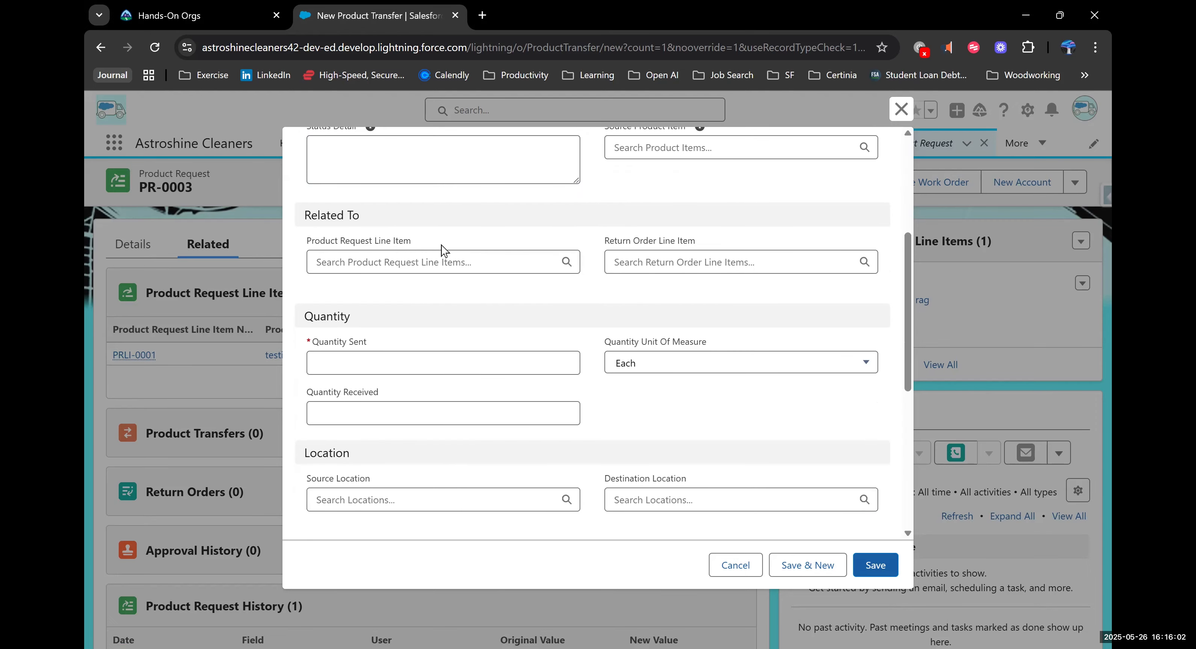
{"action": "left_click", "coordinate": [391, 257]}
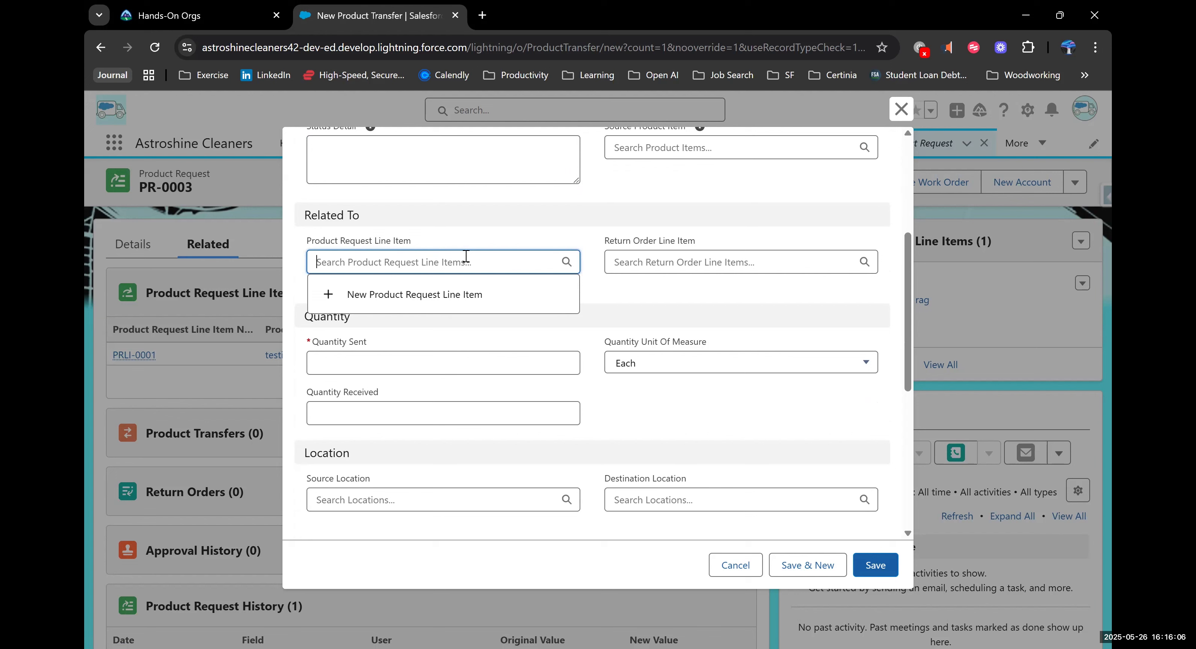
{"action": "left_click", "coordinate": [598, 404]}
{"action": "left_click", "coordinate": [562, 366]}
{"action": "type", "text": "2"}
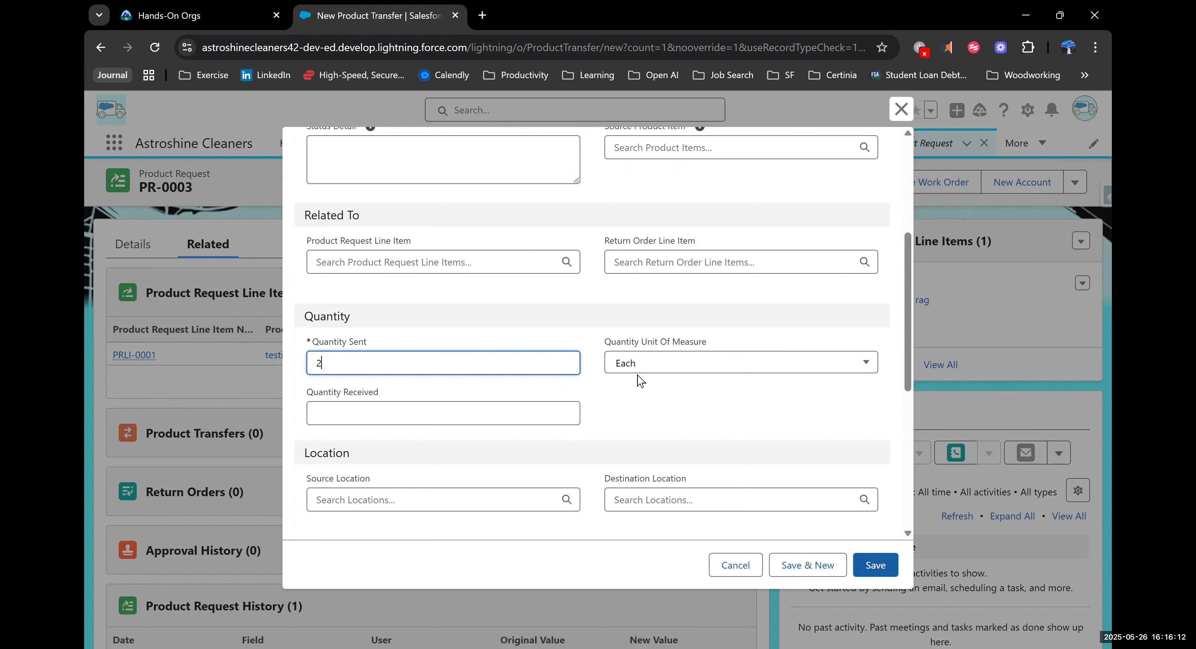
{"action": "scroll", "coordinate": [613, 409], "scroll_direction": "down", "scroll_amount": 1}
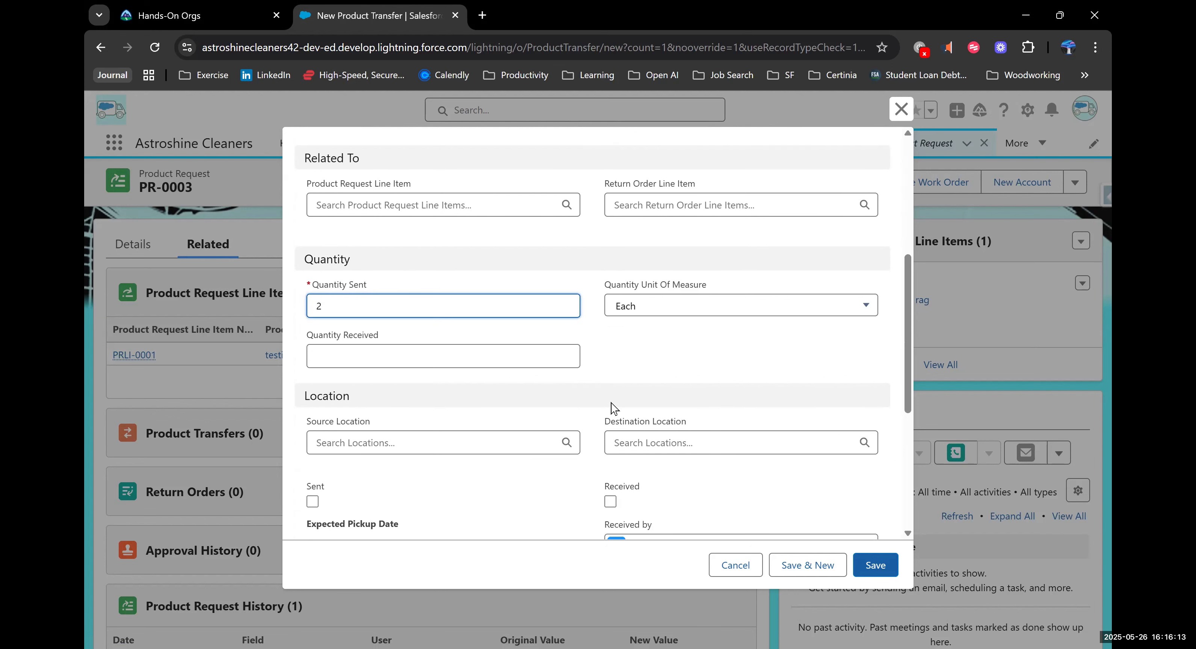
{"action": "left_click", "coordinate": [638, 440]}
{"action": "type", "text": "t"}
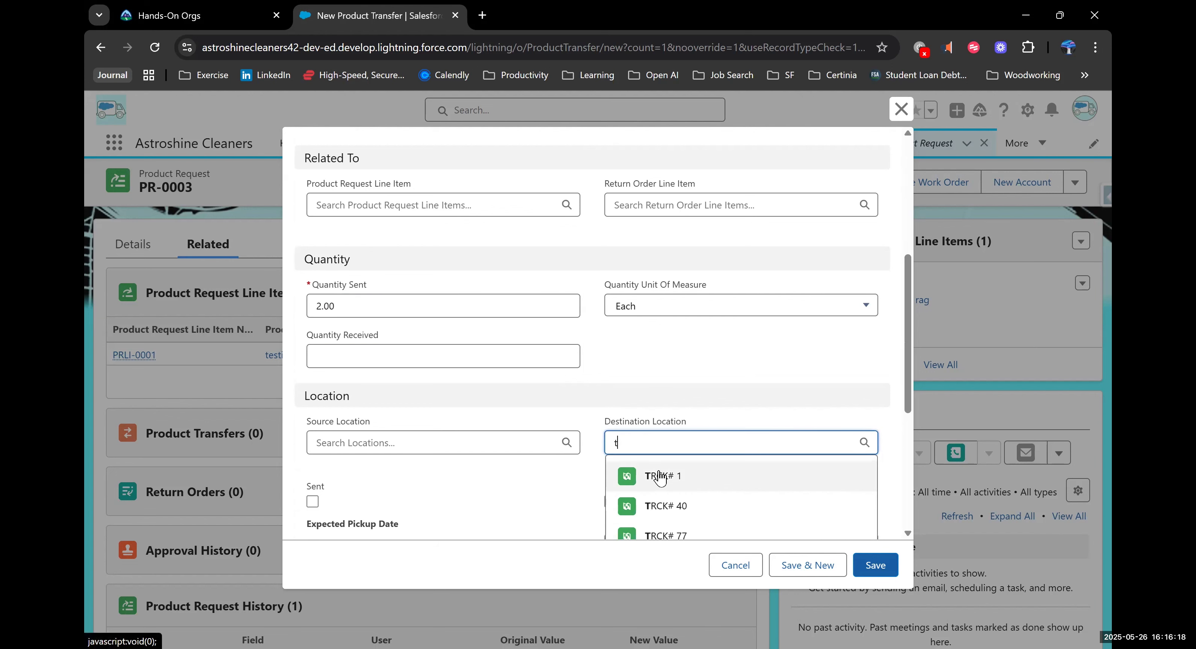
{"action": "left_click", "coordinate": [661, 479]}
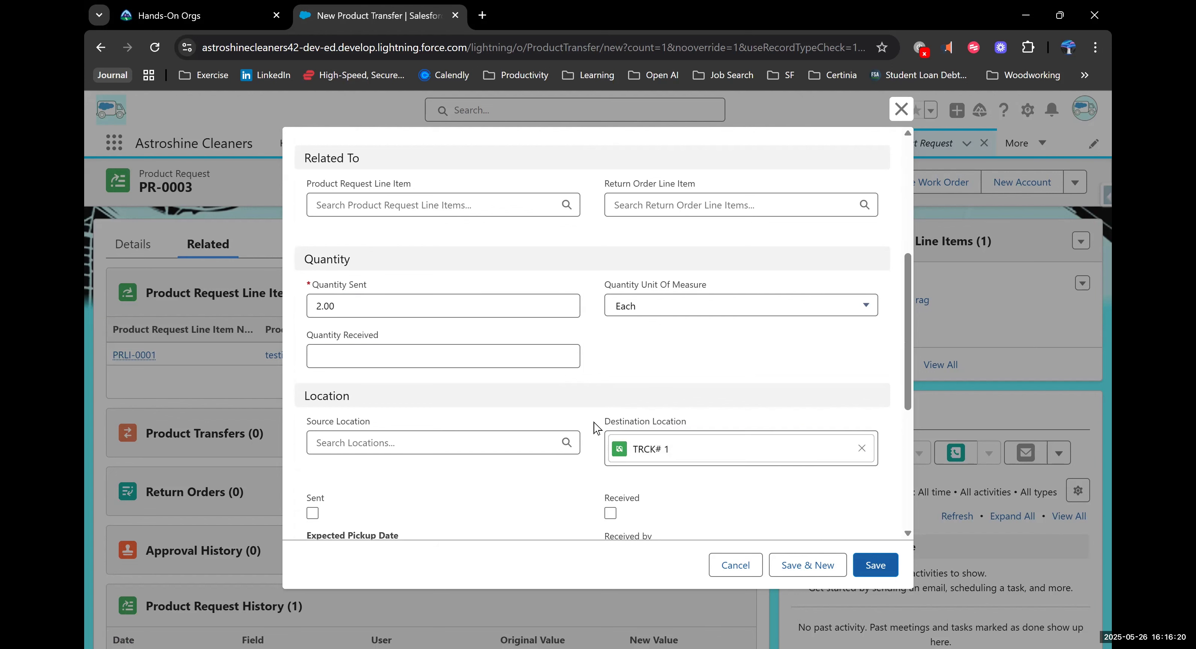
Mark the transfer as Sent and set its expected pickup date to 5/26/2025, 12:00 PM
{"action": "scroll", "coordinate": [597, 427], "scroll_direction": "down", "scroll_amount": 3}
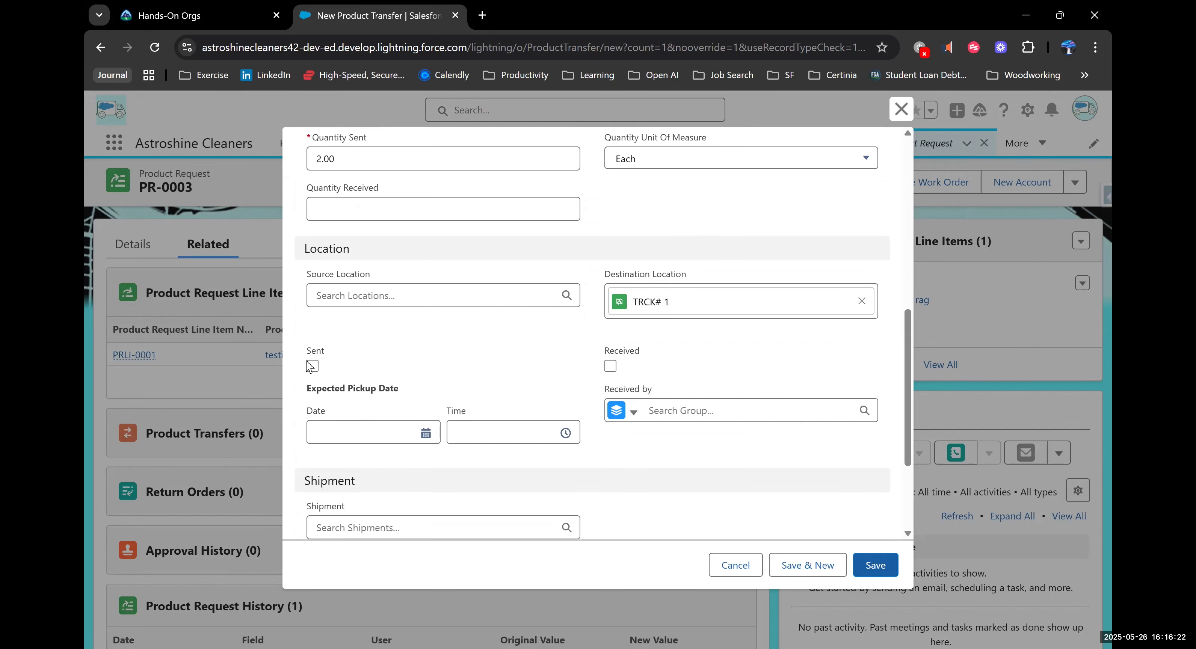
{"action": "left_click", "coordinate": [312, 366]}
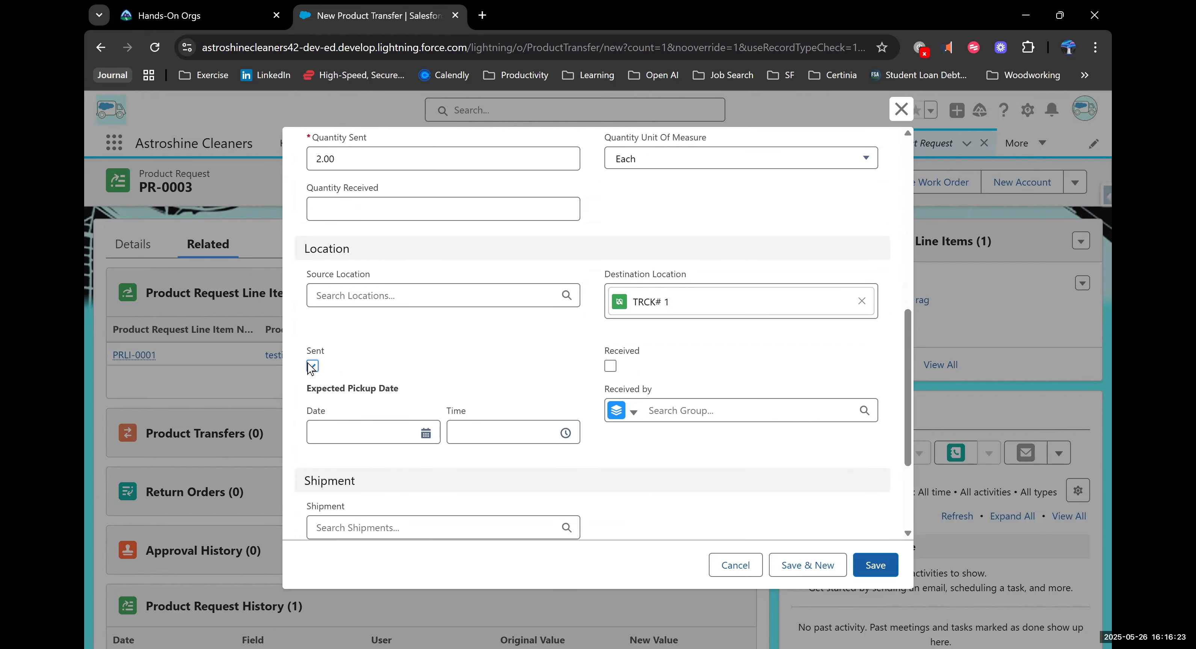
{"action": "left_click", "coordinate": [425, 433]}
{"action": "left_click", "coordinate": [410, 408]}
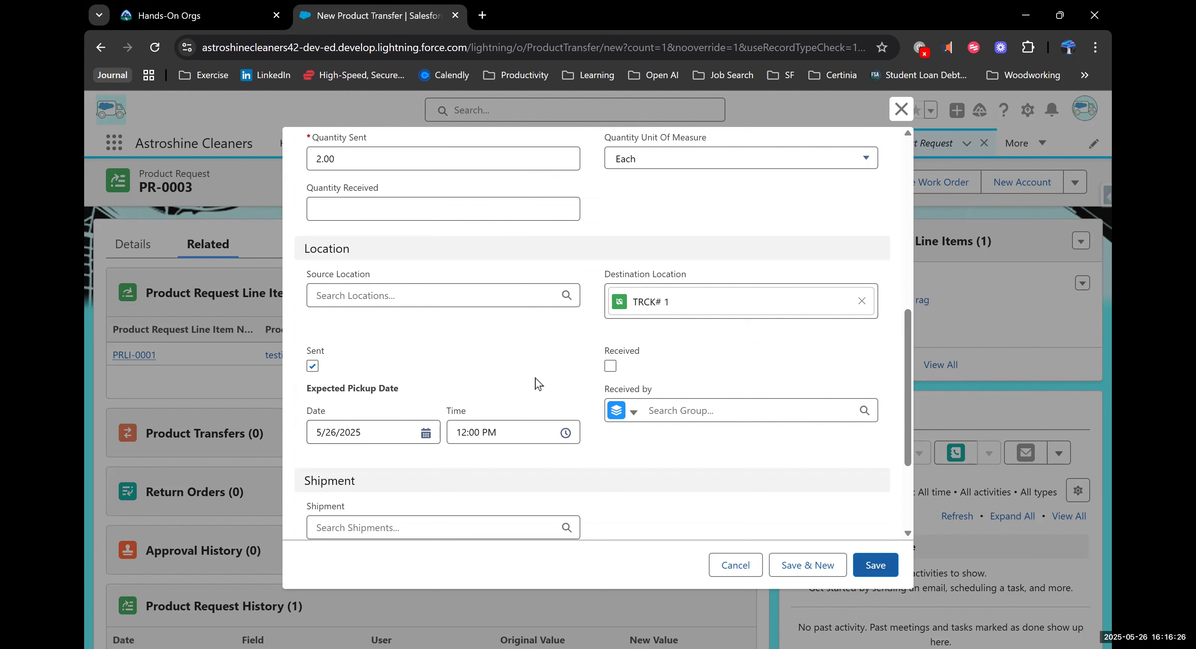
Try to save the product transfer, clear its Sent mark, and save it again
{"action": "scroll", "coordinate": [621, 480], "scroll_direction": "down", "scroll_amount": 3}
{"action": "scroll", "coordinate": [621, 478], "scroll_direction": "up", "scroll_amount": 4}
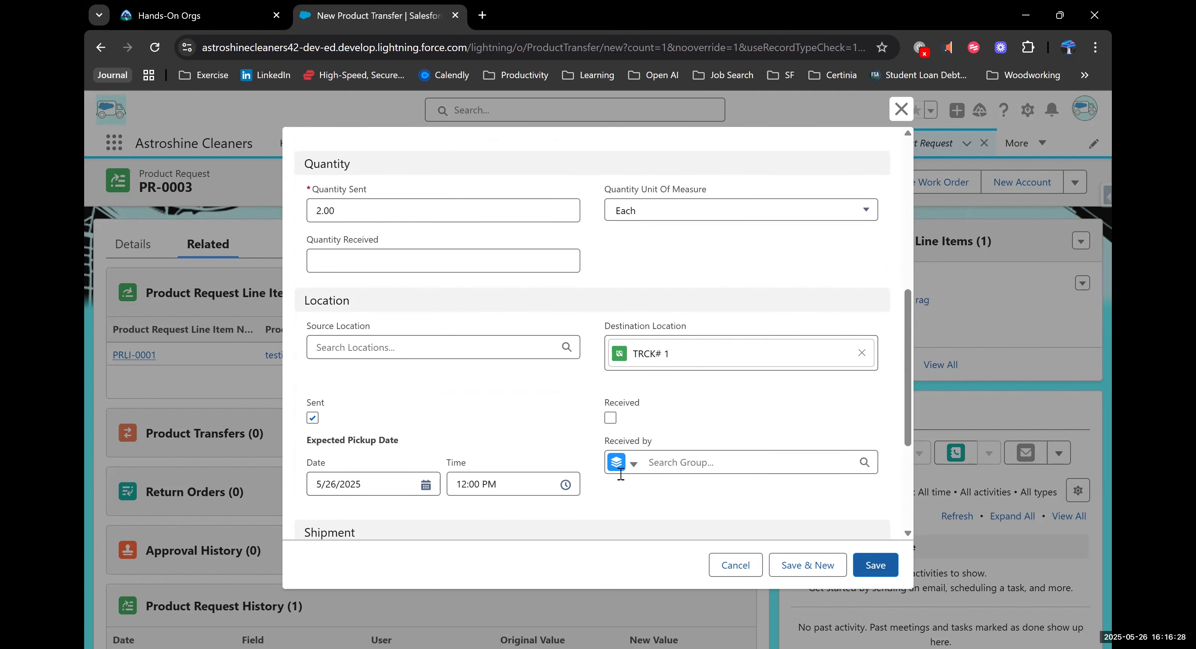
{"action": "scroll", "coordinate": [621, 474], "scroll_direction": "up", "scroll_amount": 5}
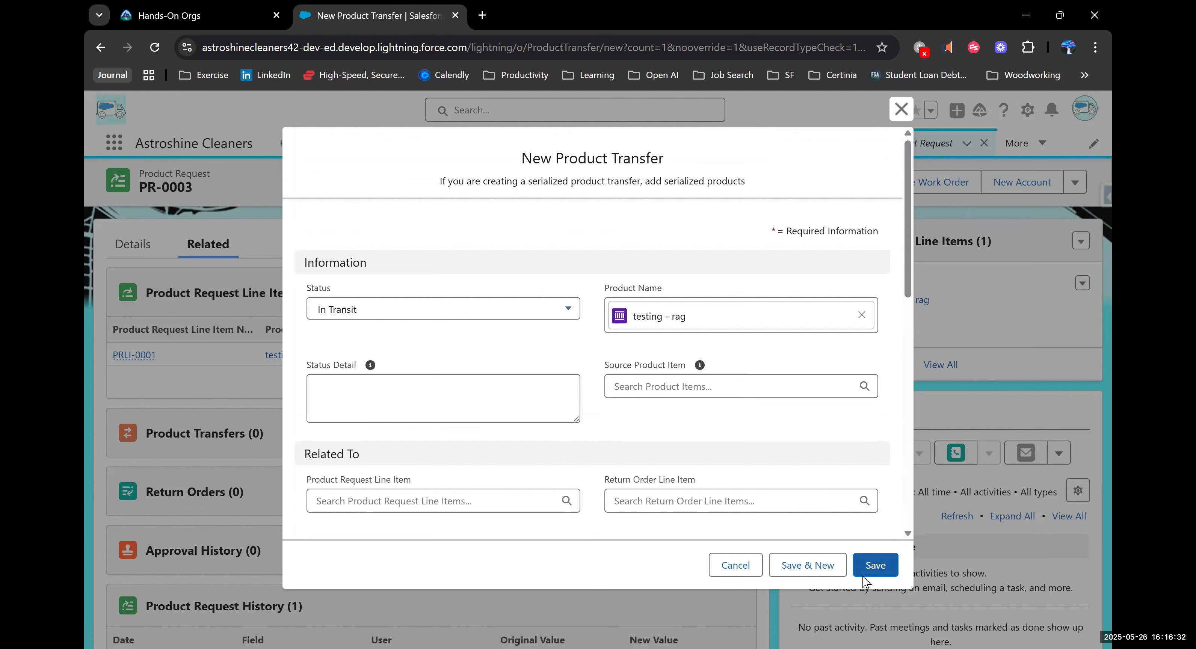
{"action": "left_click", "coordinate": [887, 565]}
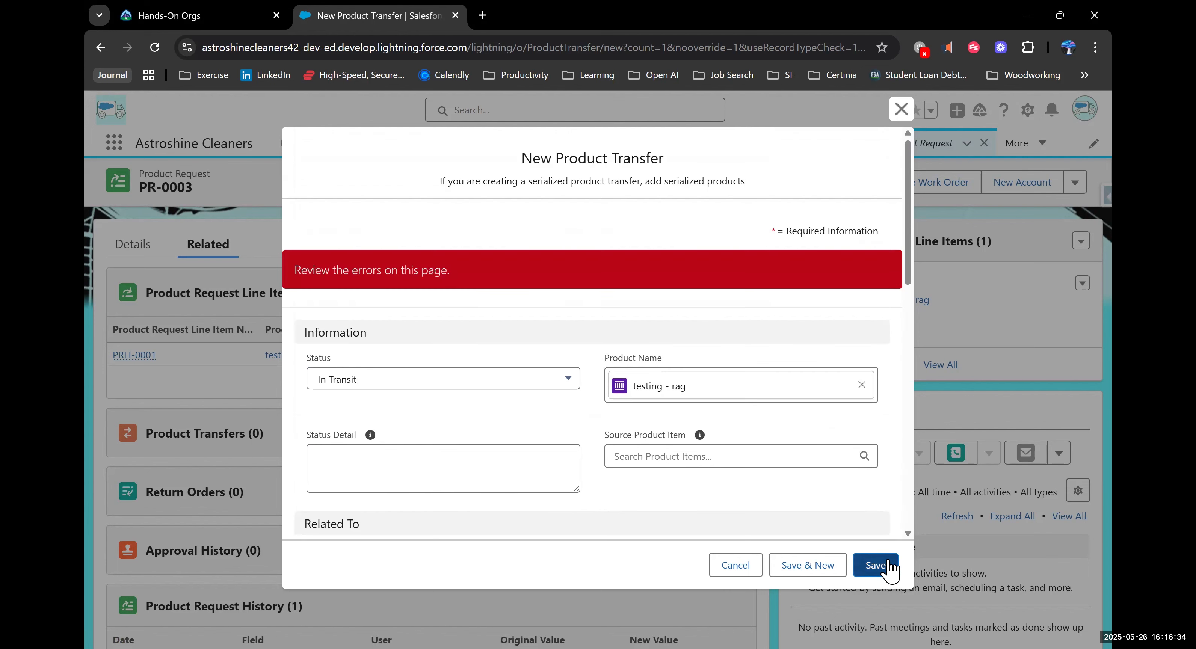
{"action": "scroll", "coordinate": [592, 391], "scroll_direction": "down", "scroll_amount": 10}
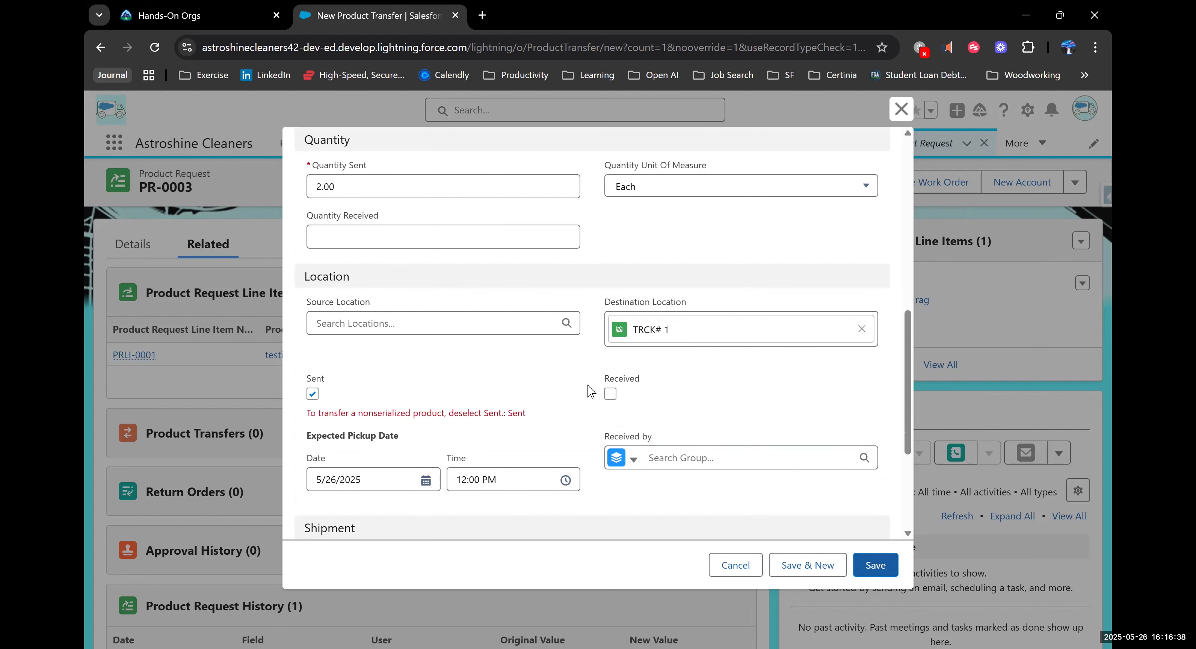
{"action": "left_click", "coordinate": [313, 393]}
{"action": "left_click", "coordinate": [891, 576]}
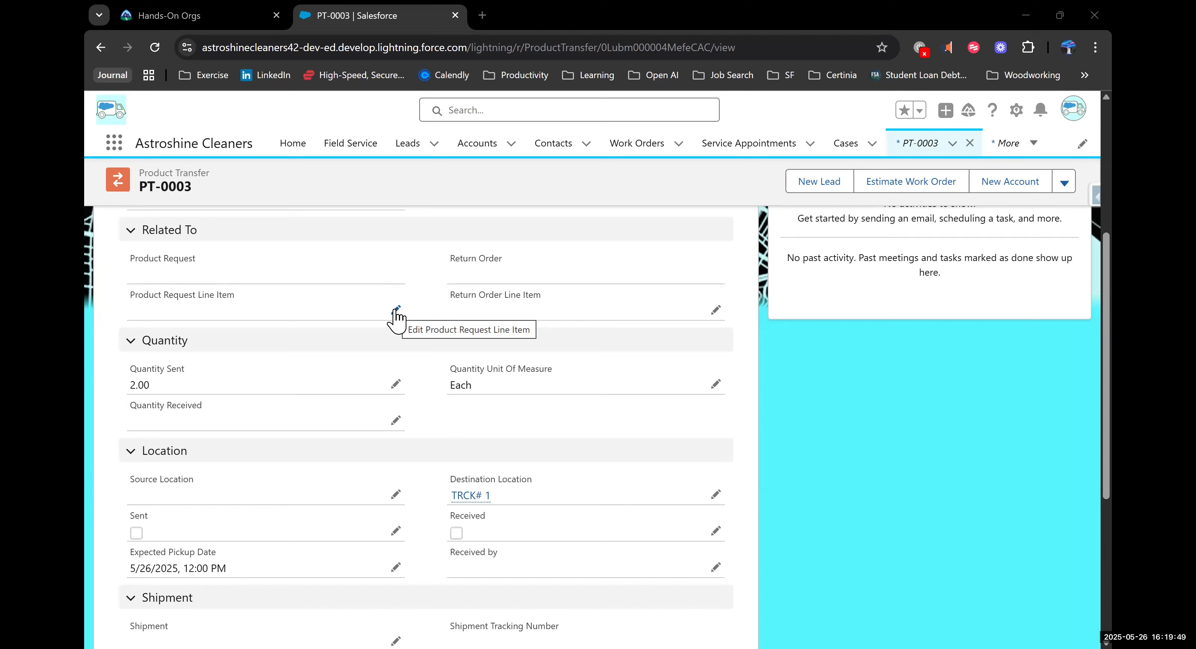
Link the product transfer to product request line item PRLI-0001 and save the change
{"action": "left_click", "coordinate": [396, 311]}
{"action": "left_click", "coordinate": [264, 309]}
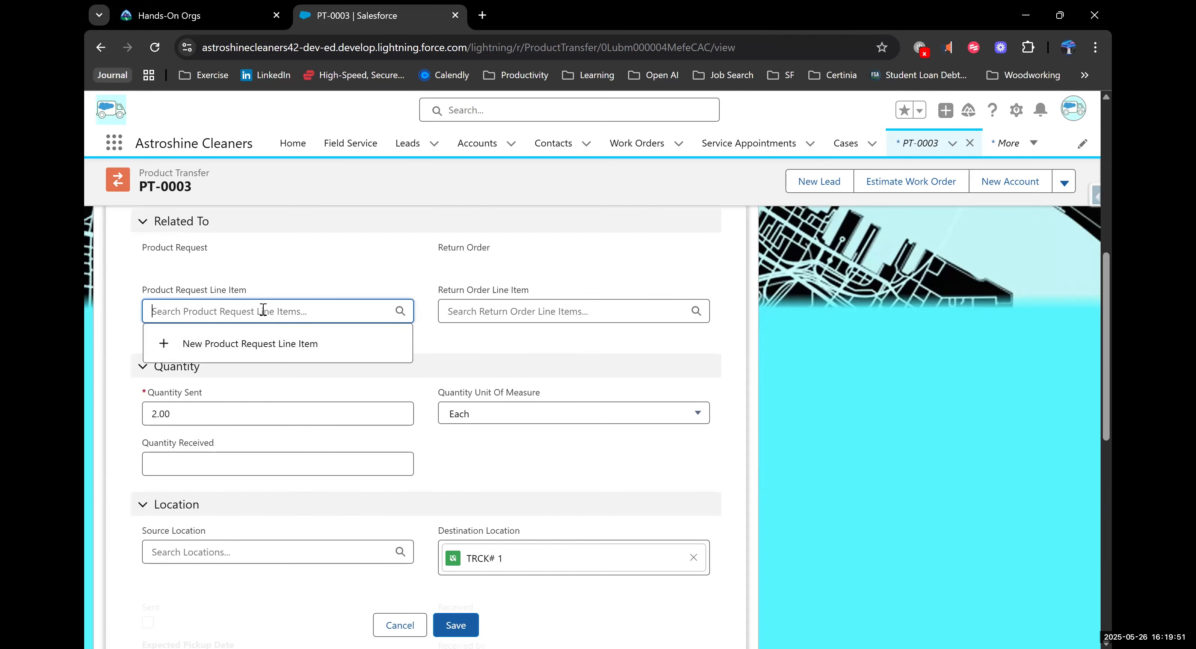
{"action": "type", "text": "prli"}
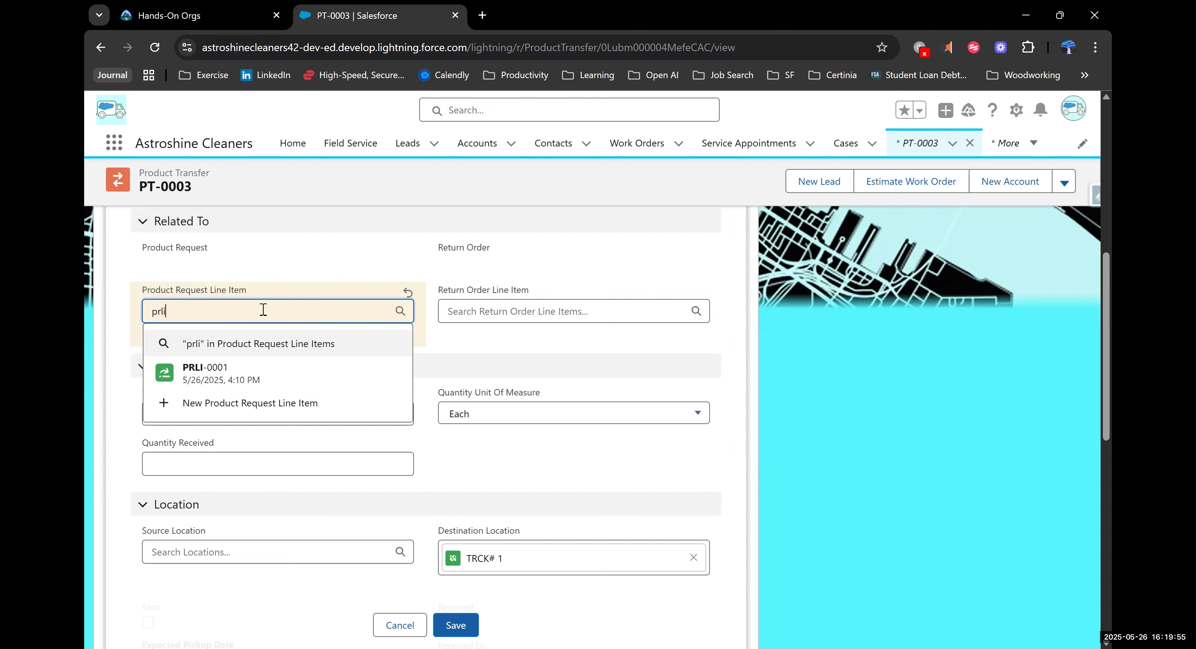
{"action": "left_click", "coordinate": [235, 377]}
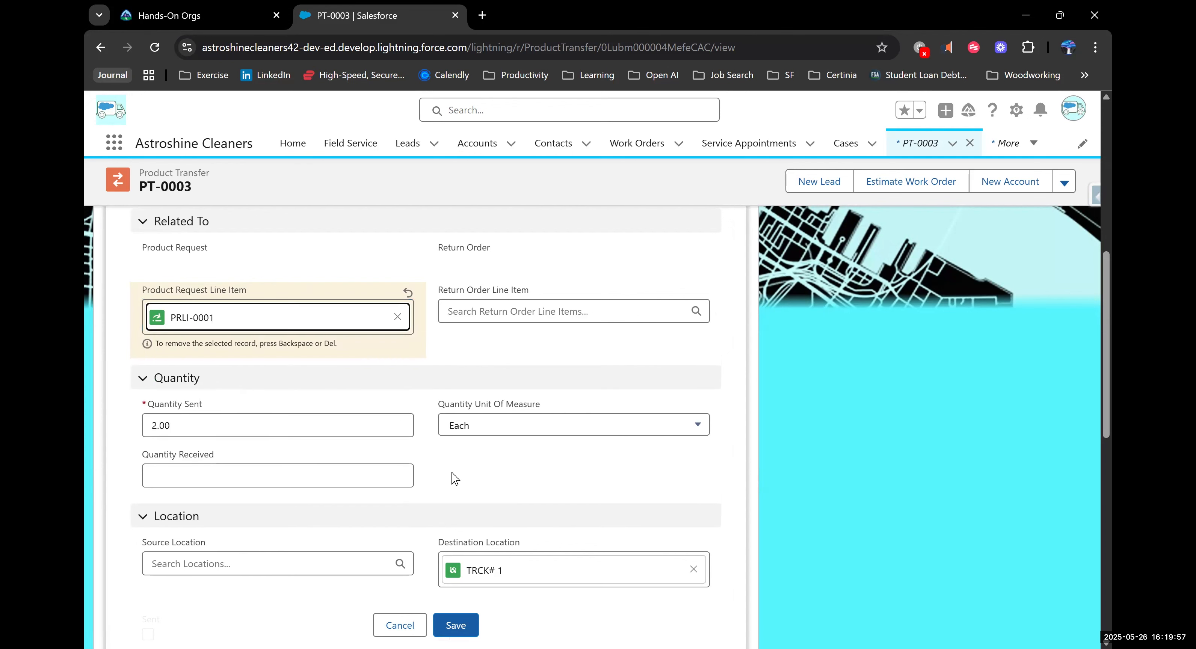
{"action": "scroll", "coordinate": [655, 557], "scroll_direction": "down", "scroll_amount": 12}
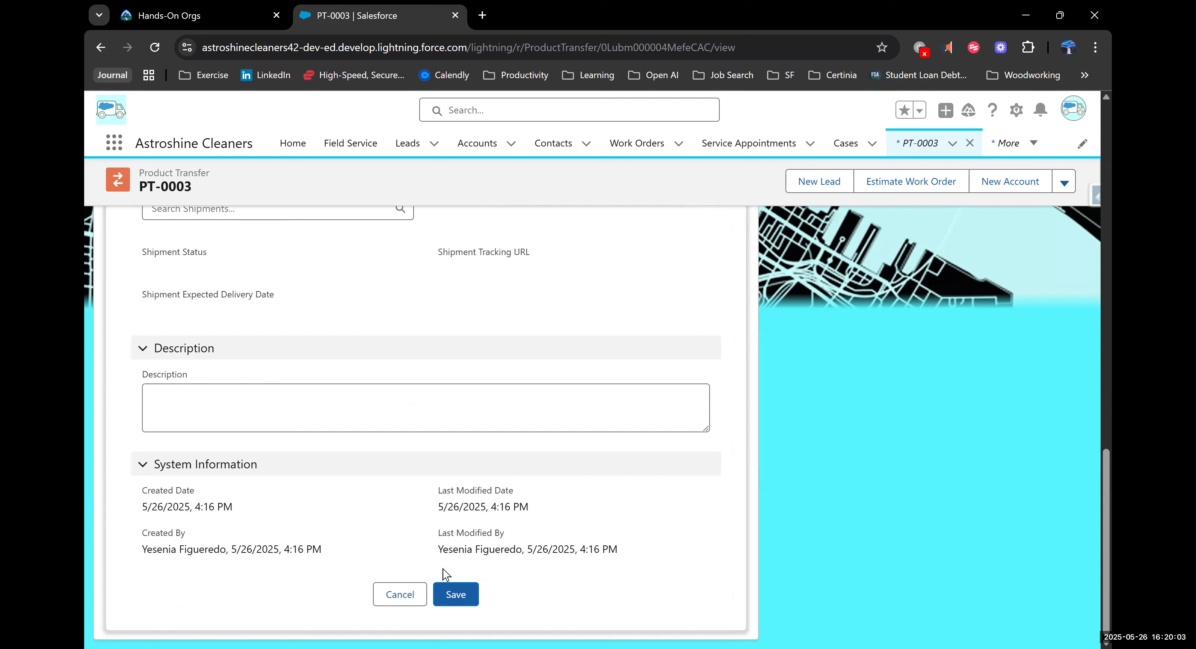
{"action": "left_click", "coordinate": [460, 603]}
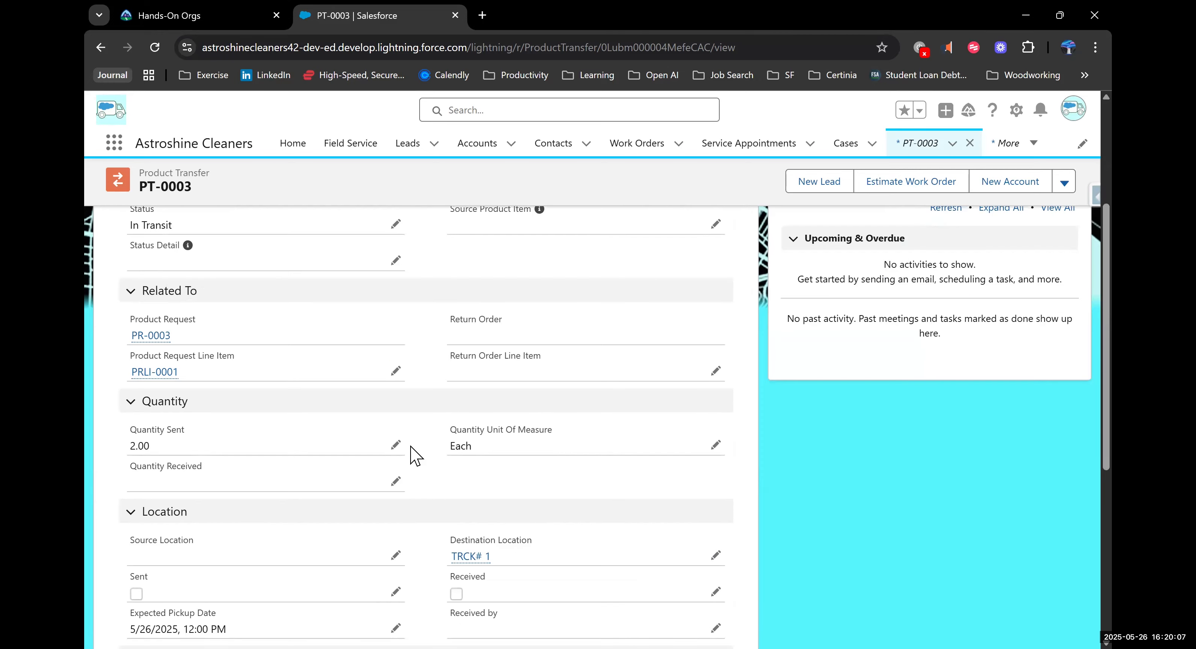
{"action": "scroll", "coordinate": [409, 454], "scroll_direction": "up", "scroll_amount": 3}
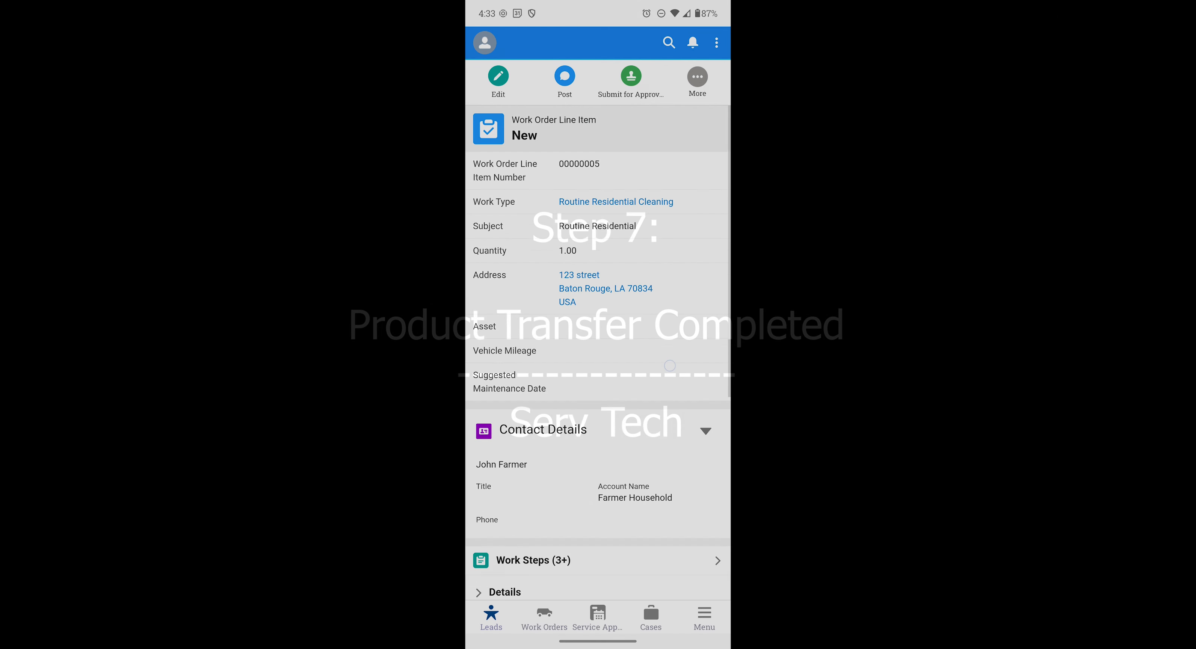
In the mobile app, open product request PR-0003 from the line item, refresh its Product Transfers list, and open the transfer
{"action": "scroll", "coordinate": [598, 353], "scroll_direction": "down", "scroll_amount": 5}
{"action": "scroll", "coordinate": [630, 261], "scroll_direction": "down", "scroll_amount": 3}
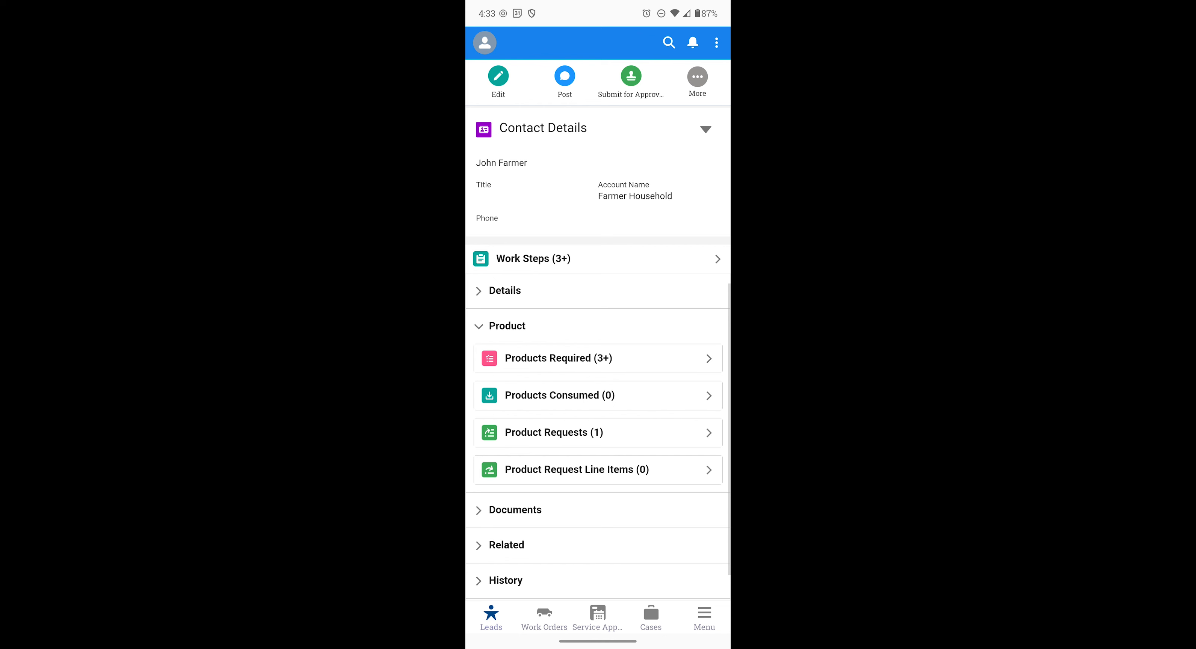
{"action": "left_click", "coordinate": [556, 437]}
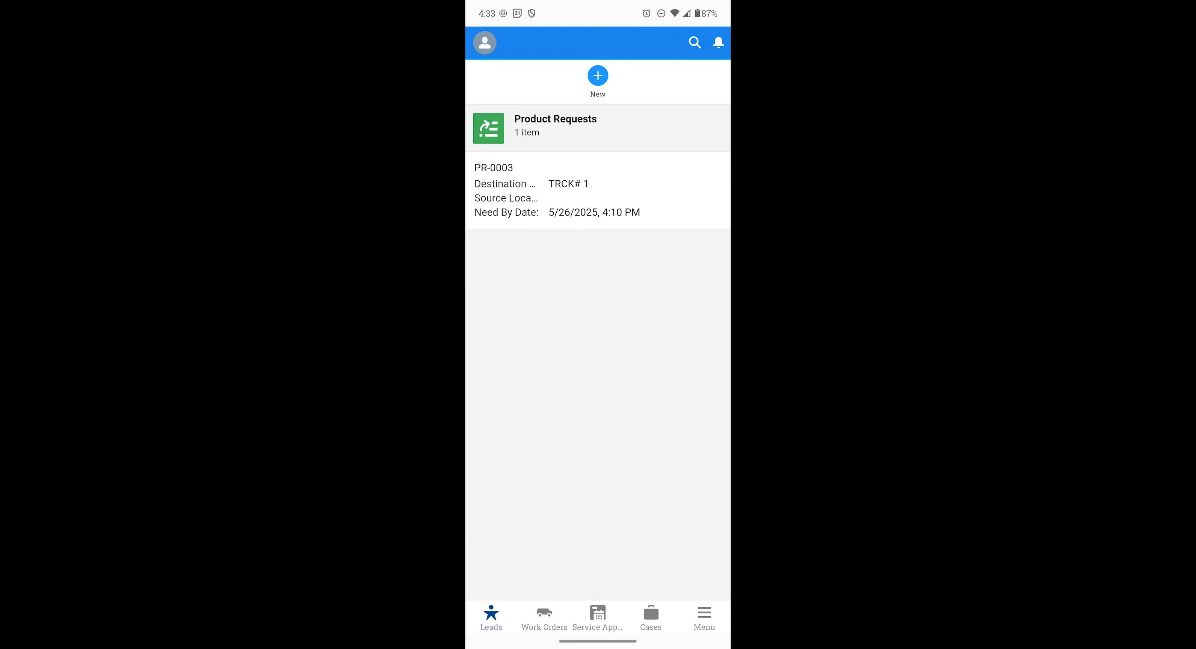
{"action": "left_click", "coordinate": [645, 184]}
{"action": "left_click", "coordinate": [596, 289]}
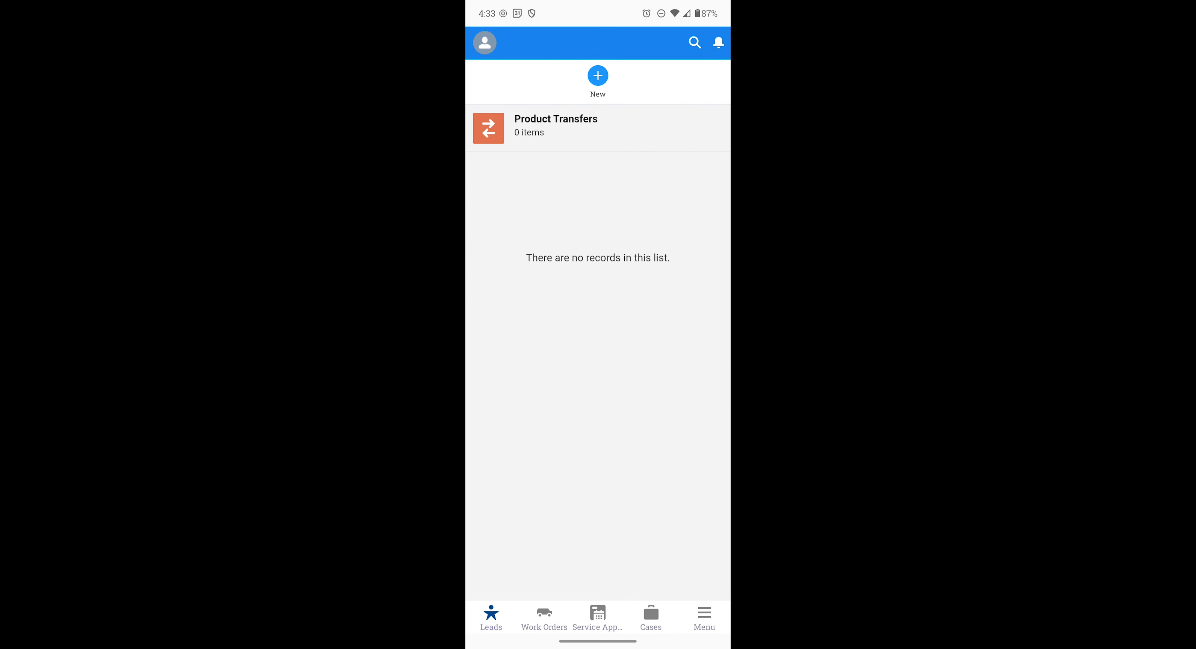
{"action": "left_click_drag", "start_coordinate": [559, 223], "coordinate": [567, 586]}
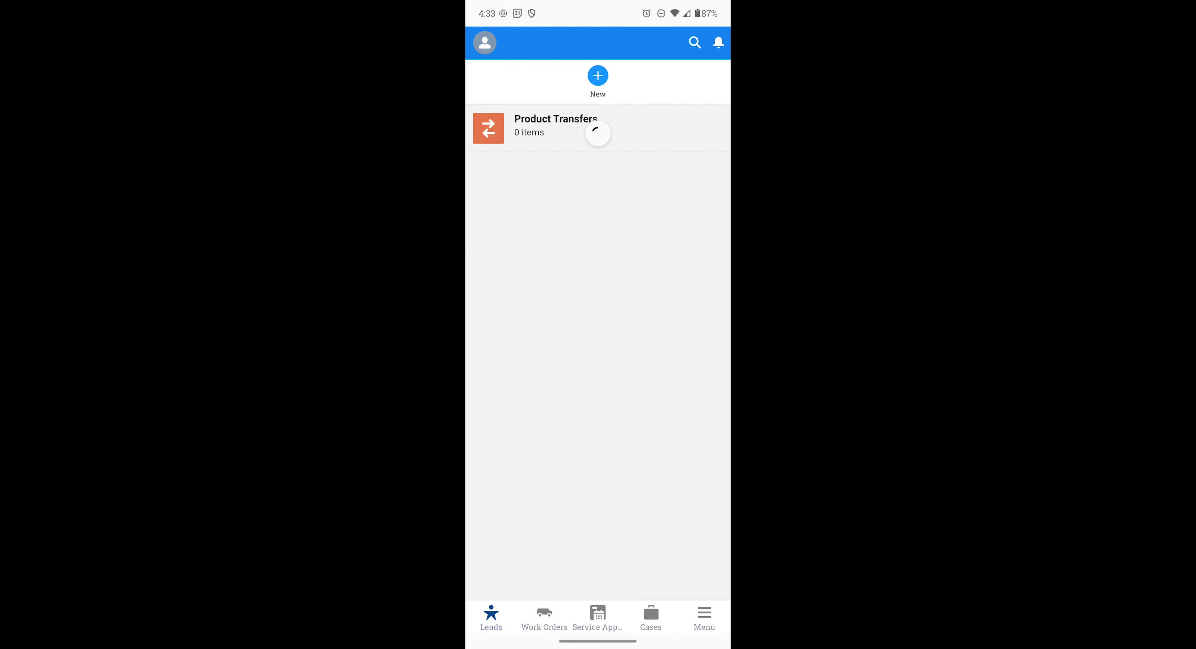
{"action": "left_click", "coordinate": [556, 191]}
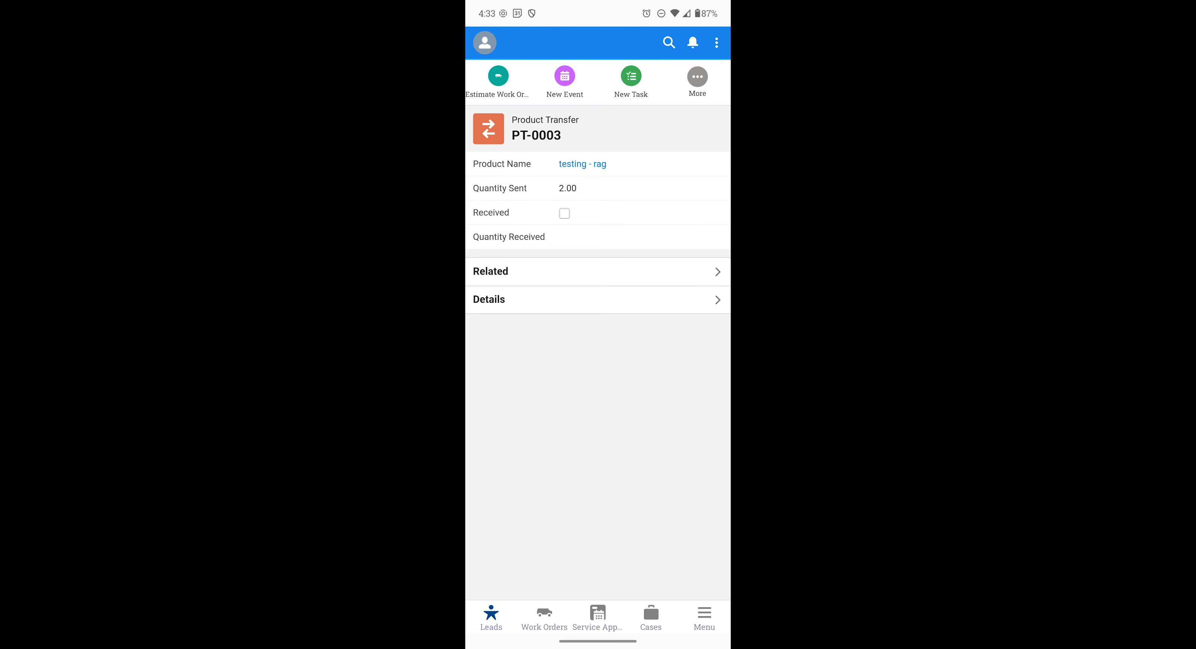
Edit the product transfer to set its quantity received to 2, mark it as Received, and save it
{"action": "left_click", "coordinate": [698, 77]}
{"action": "left_click", "coordinate": [511, 581]}
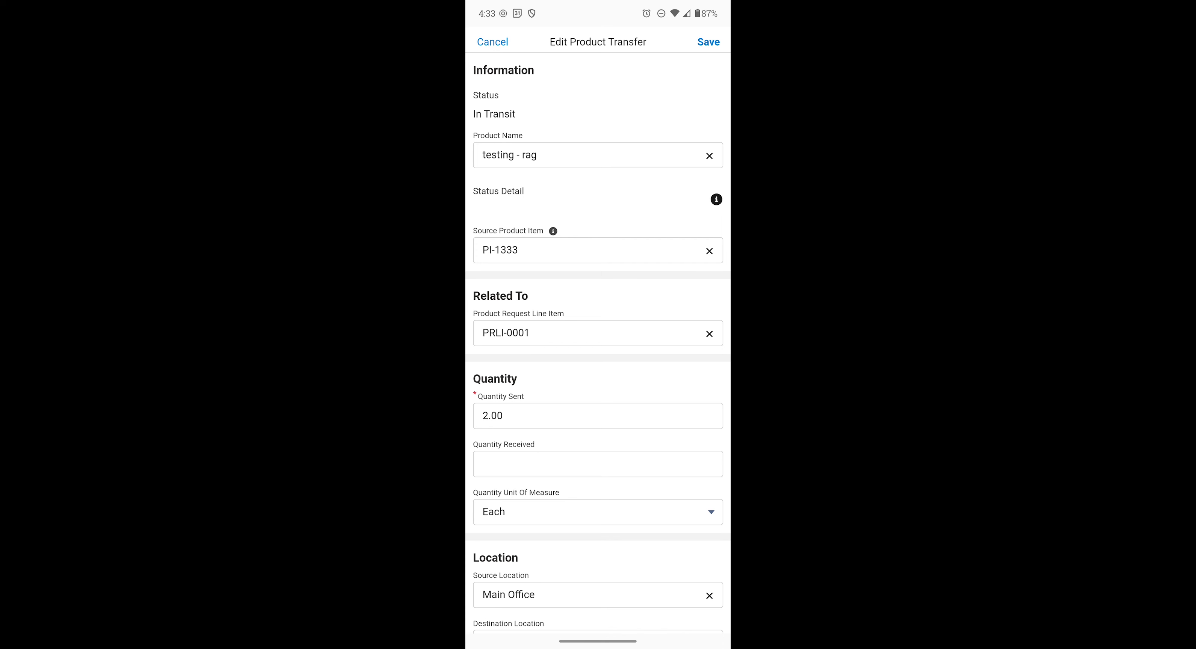
{"action": "left_click", "coordinate": [508, 474]}
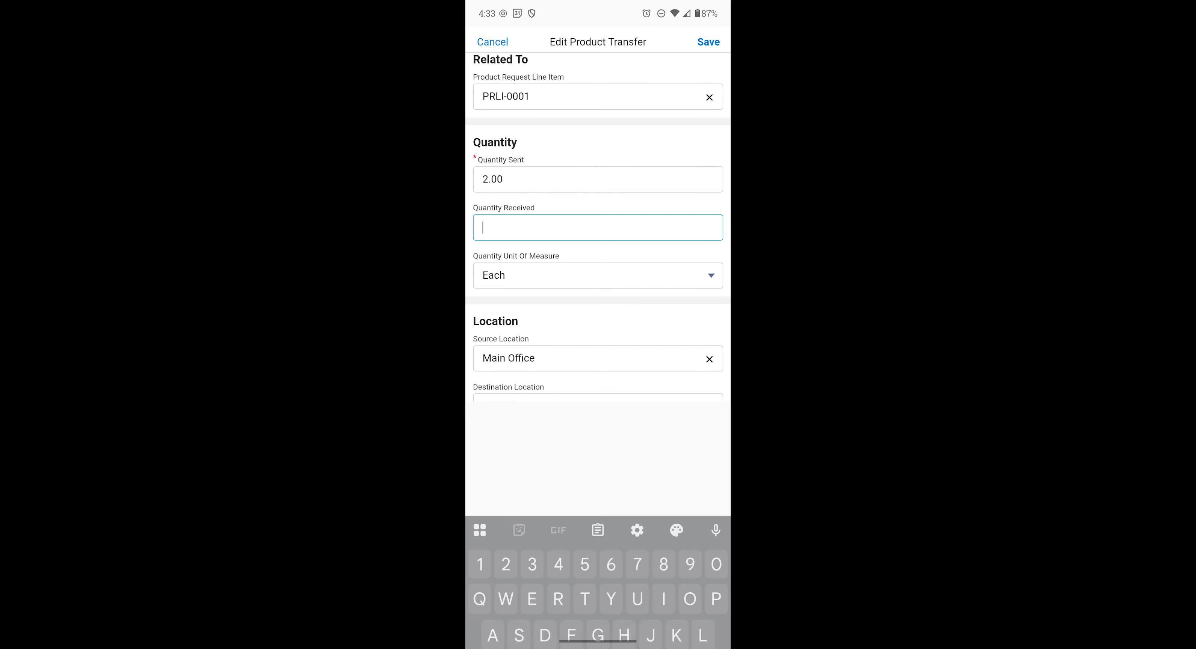
{"action": "type", "text": "2"}
{"action": "scroll", "coordinate": [599, 228], "scroll_direction": "down", "scroll_amount": 5}
{"action": "left_click", "coordinate": [480, 238]}
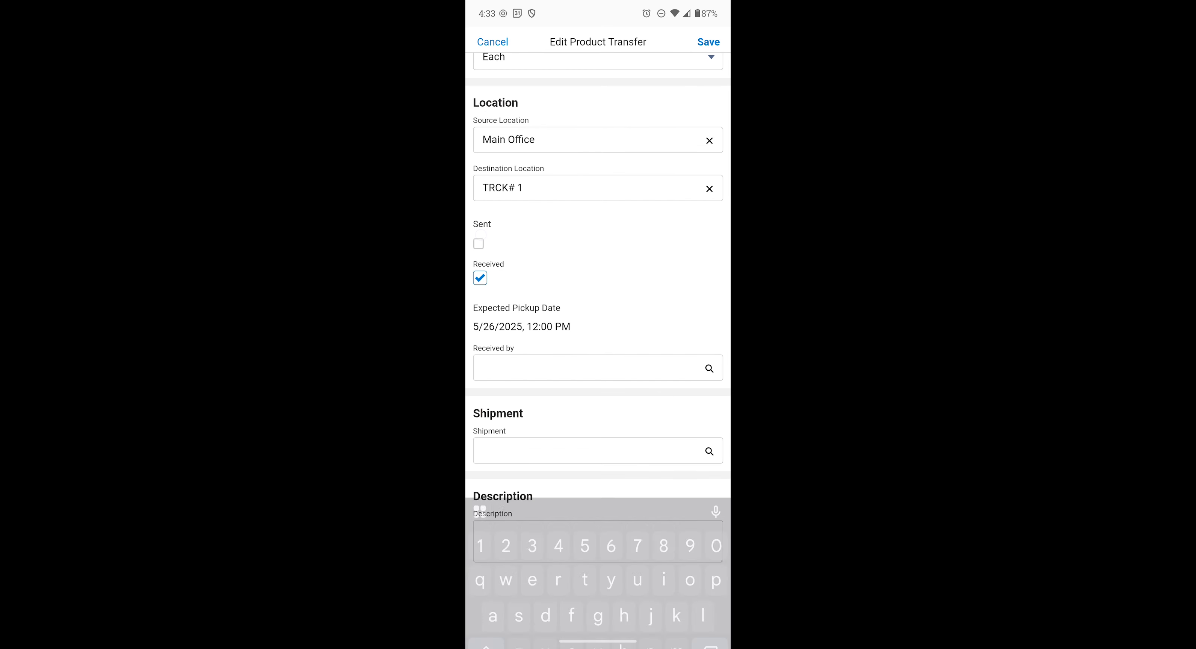
{"action": "left_click", "coordinate": [709, 42]}
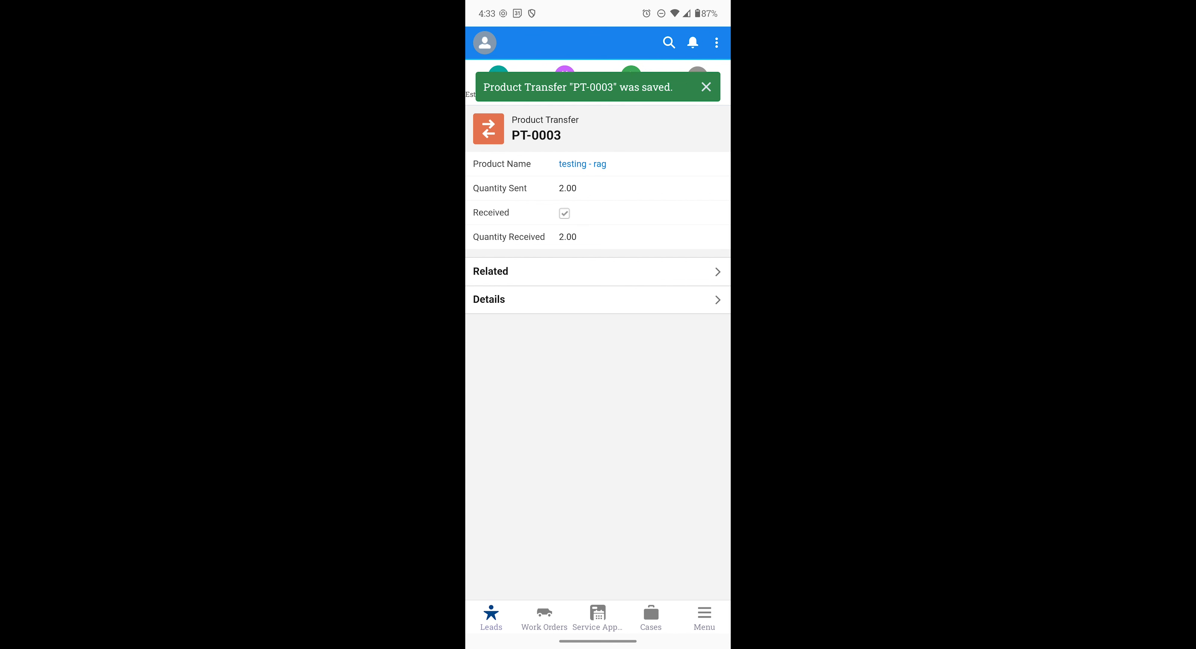
Review the saved product transfer's details and open its destination location, TRCK# 1
{"action": "left_click", "coordinate": [482, 296]}
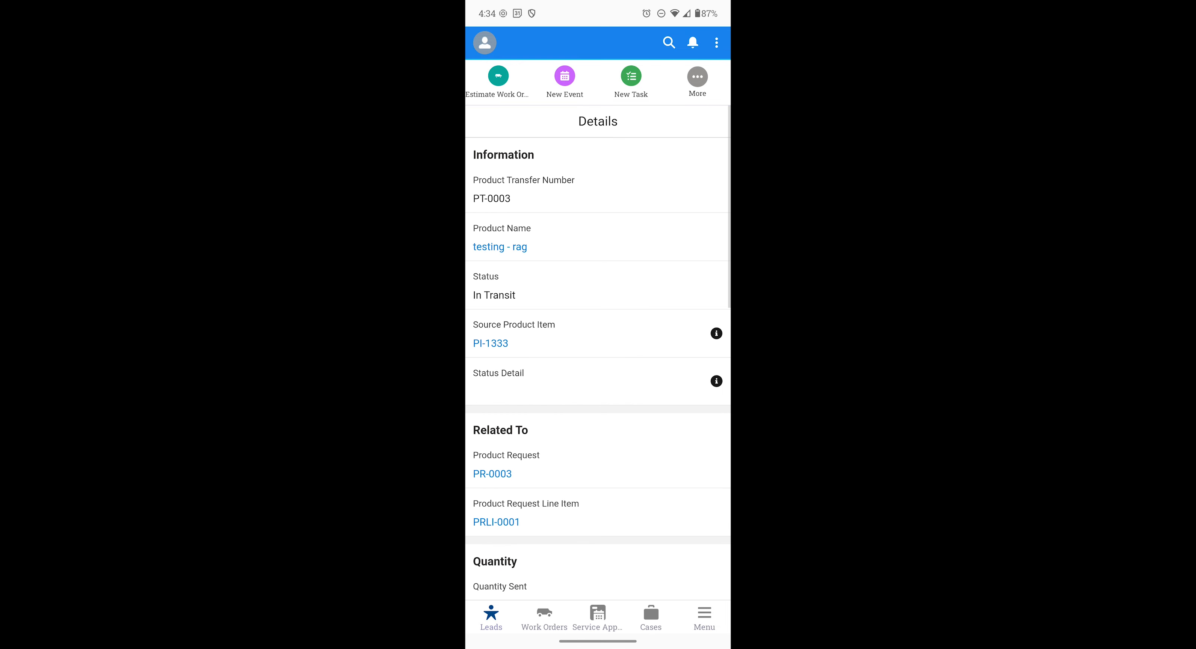
{"action": "scroll", "coordinate": [610, 523], "scroll_direction": "down", "scroll_amount": 5}
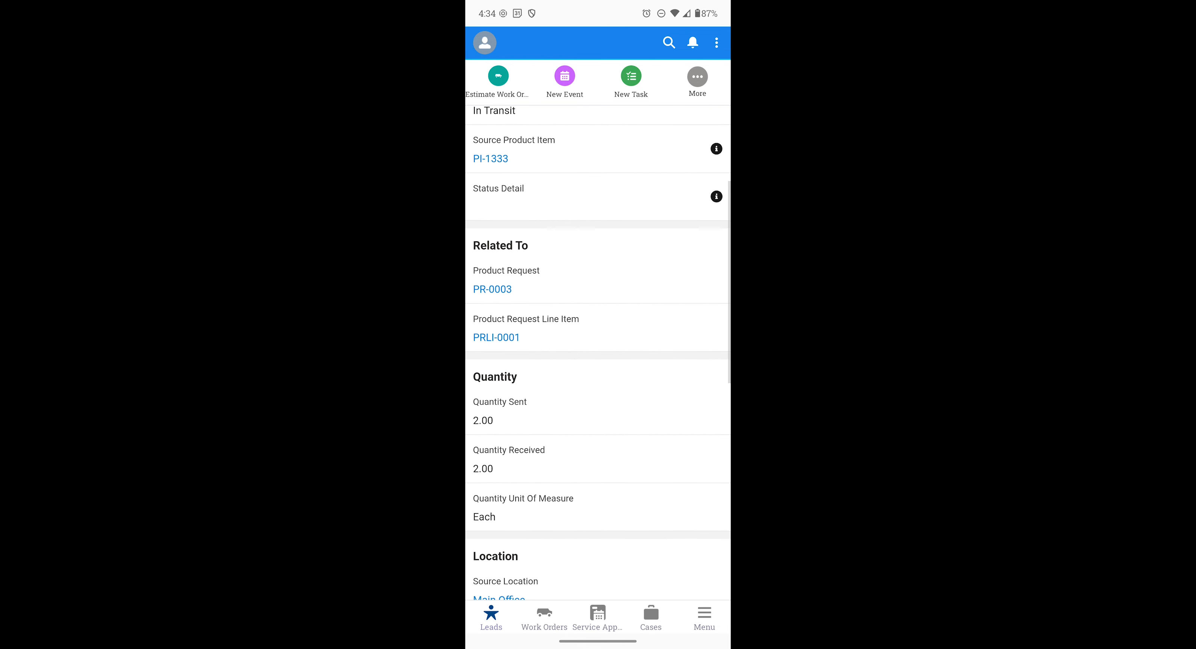
{"action": "scroll", "coordinate": [657, 447], "scroll_direction": "down", "scroll_amount": 2}
{"action": "scroll", "coordinate": [658, 457], "scroll_direction": "down", "scroll_amount": 2}
{"action": "left_click", "coordinate": [494, 279]}
View the truck location's details and open its related Product Items list
{"action": "left_click", "coordinate": [492, 218]}
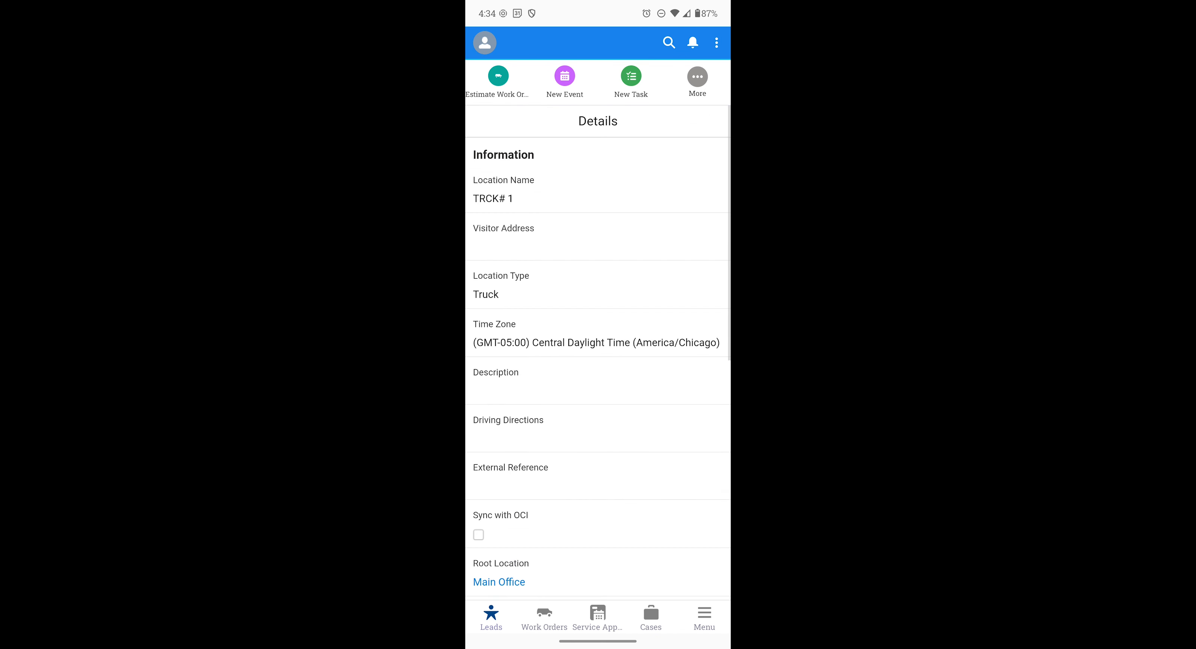
{"action": "left_click_drag", "start_coordinate": [467, 372], "coordinate": [520, 371]}
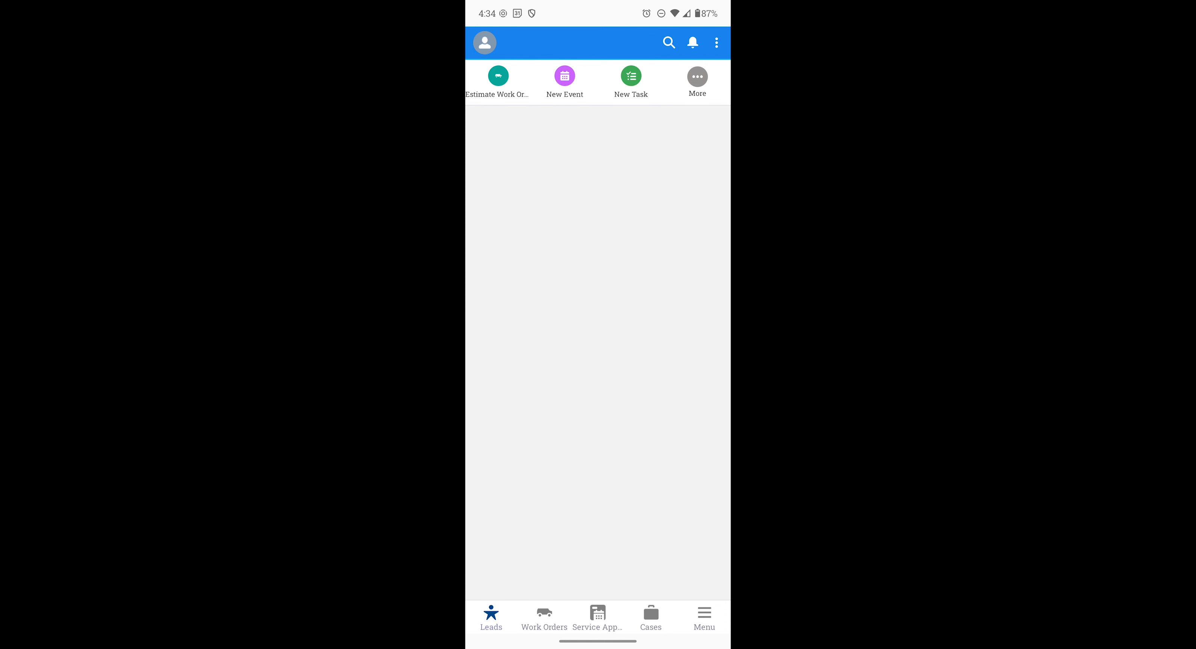
{"action": "left_click", "coordinate": [495, 200]}
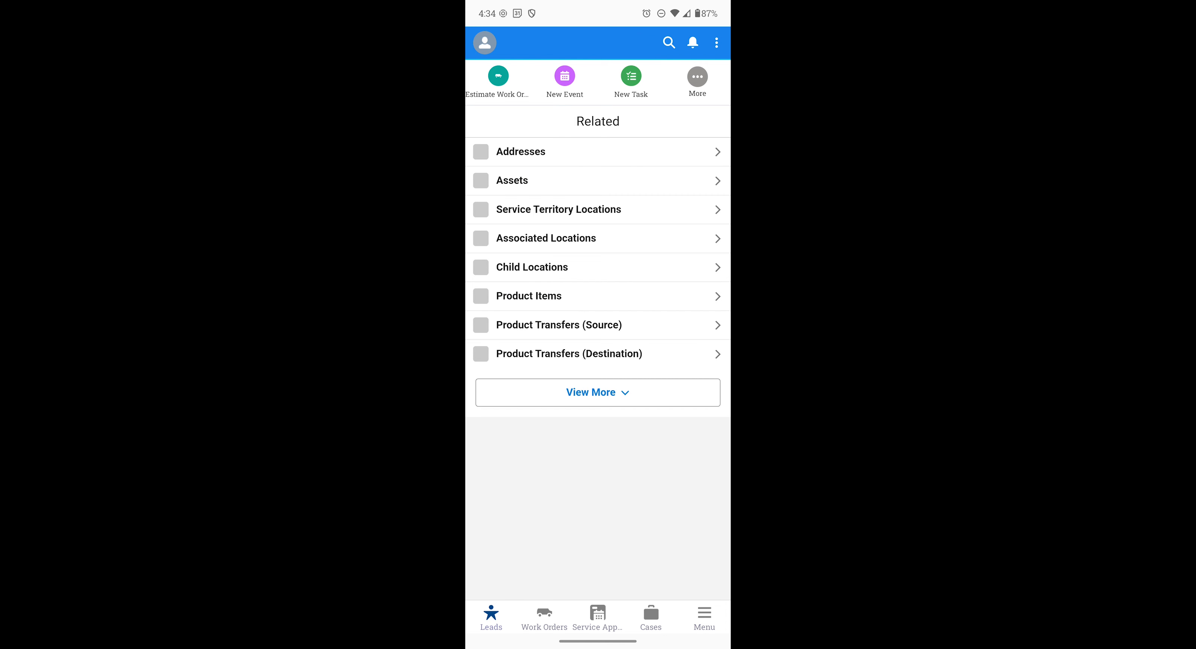
{"action": "left_click", "coordinate": [526, 302]}
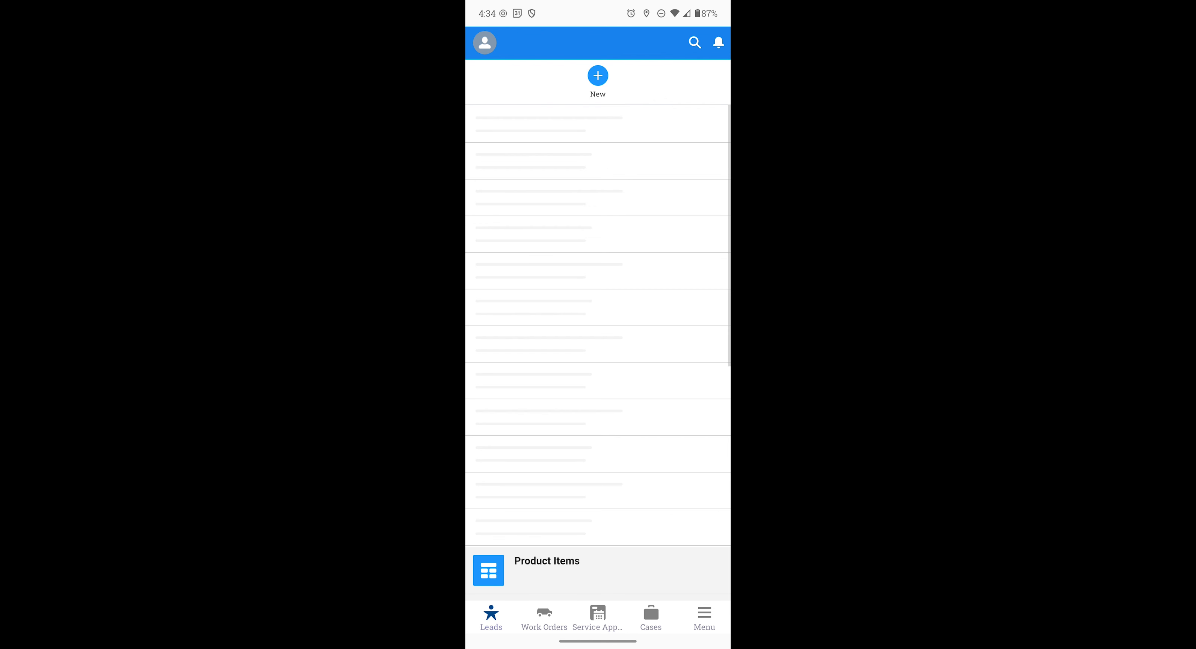